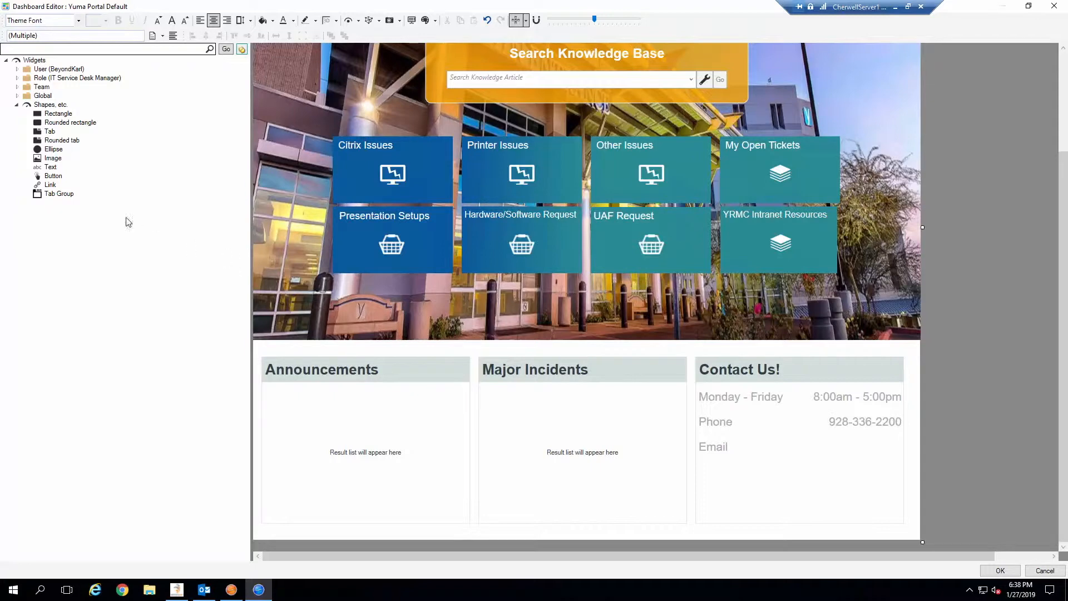
Place a Text widget beside the Email label with the help desk e-mail address as its text.
left_click(50, 168)
left_click_drag(51, 170, 774, 441)
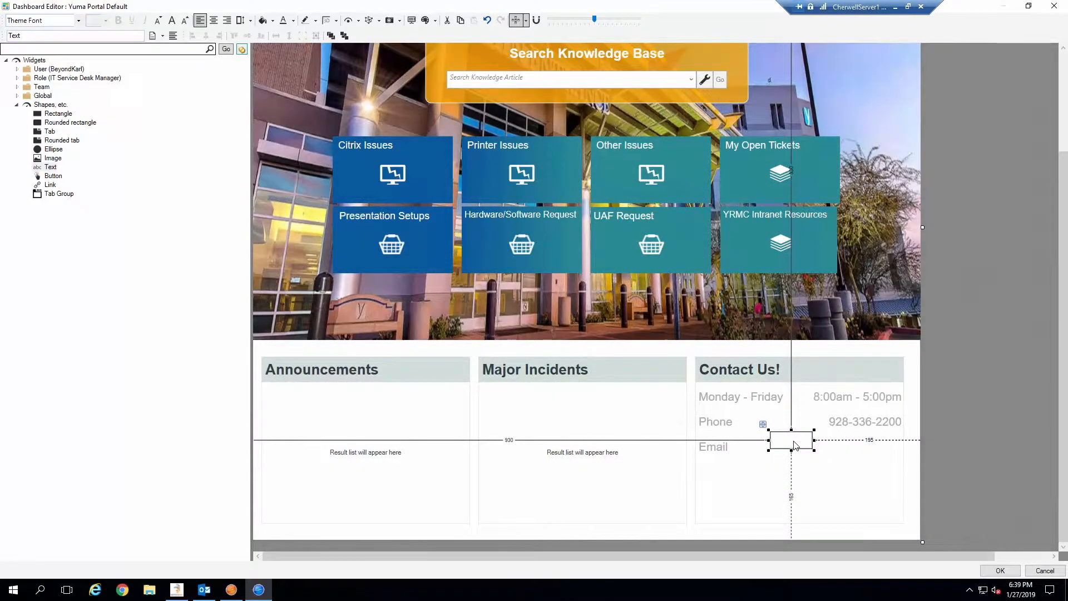
double_click(40, 36)
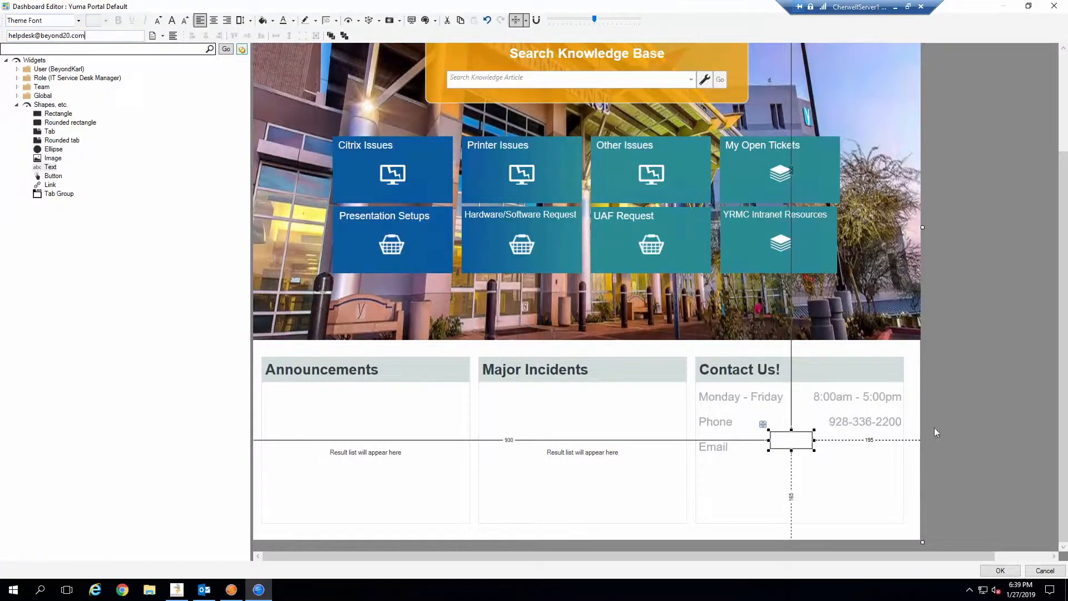
left_click(926, 474)
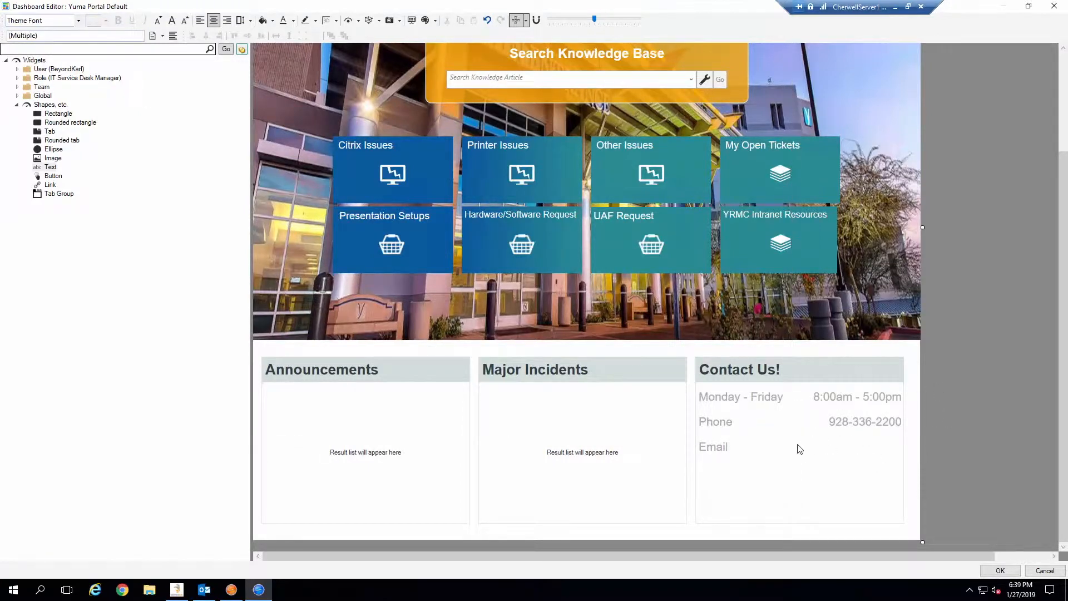
Give the e-mail text box the Link system foreground colour and widen it to show the address.
left_click(792, 445)
right_click(794, 446)
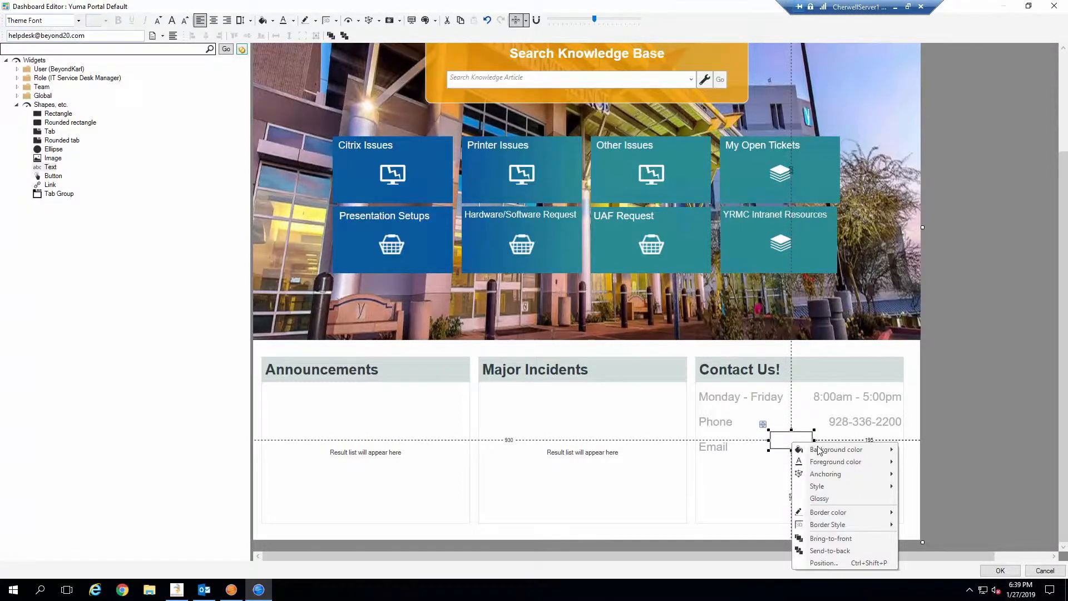
mouse_move(838, 461)
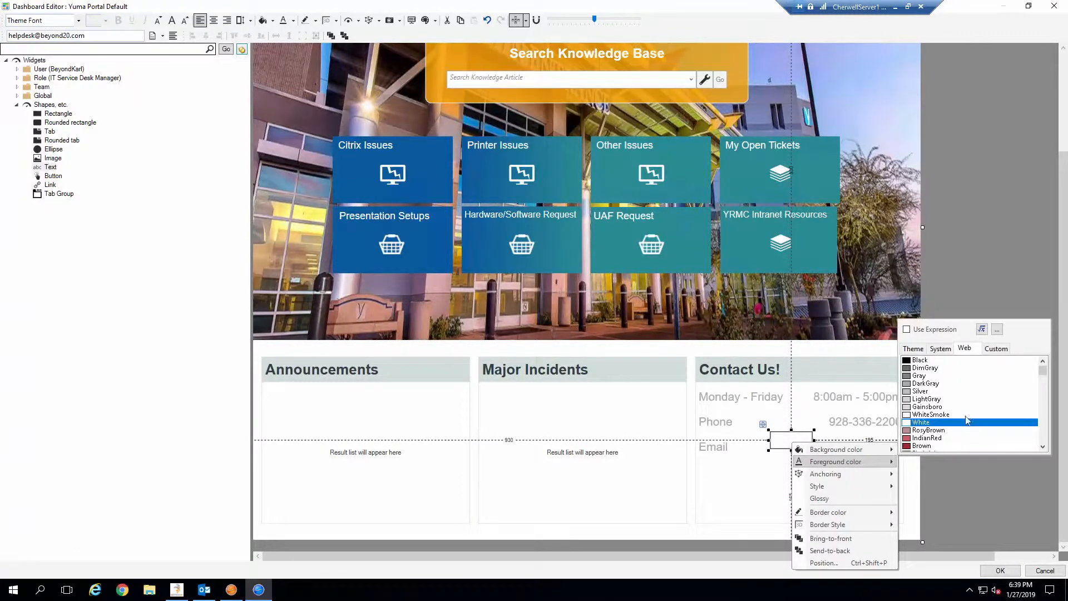
left_click(940, 349)
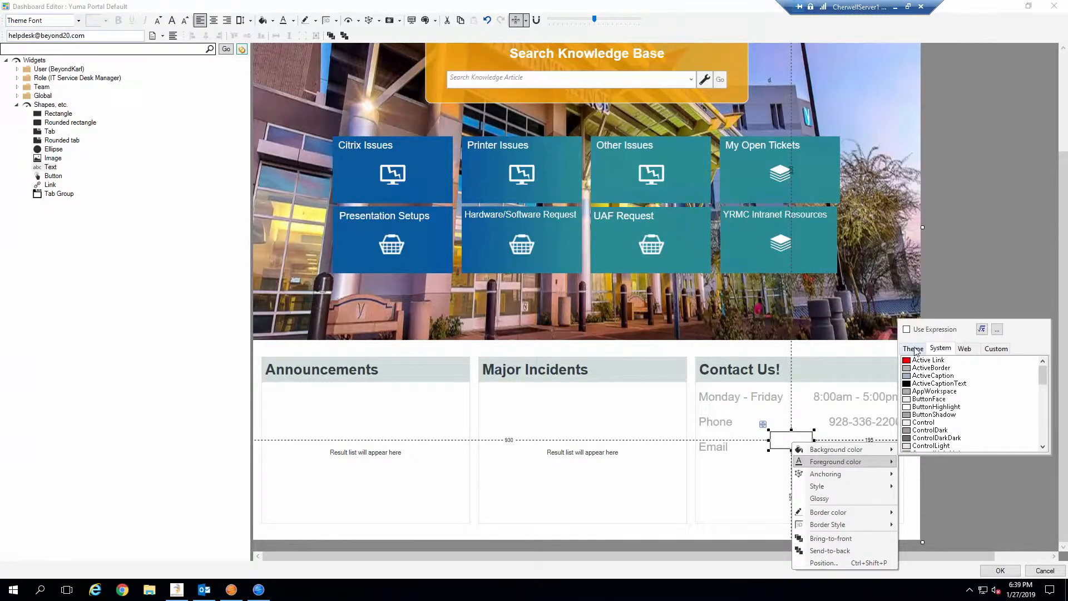
scroll(940, 420, "down", 2)
scroll(941, 421, "down", 5)
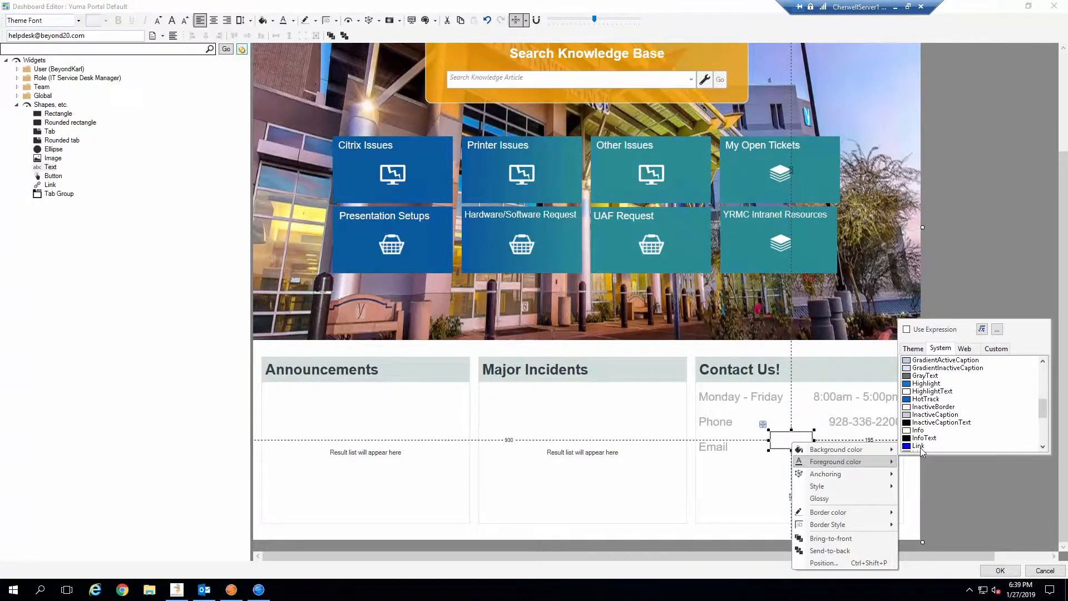
left_click(918, 446)
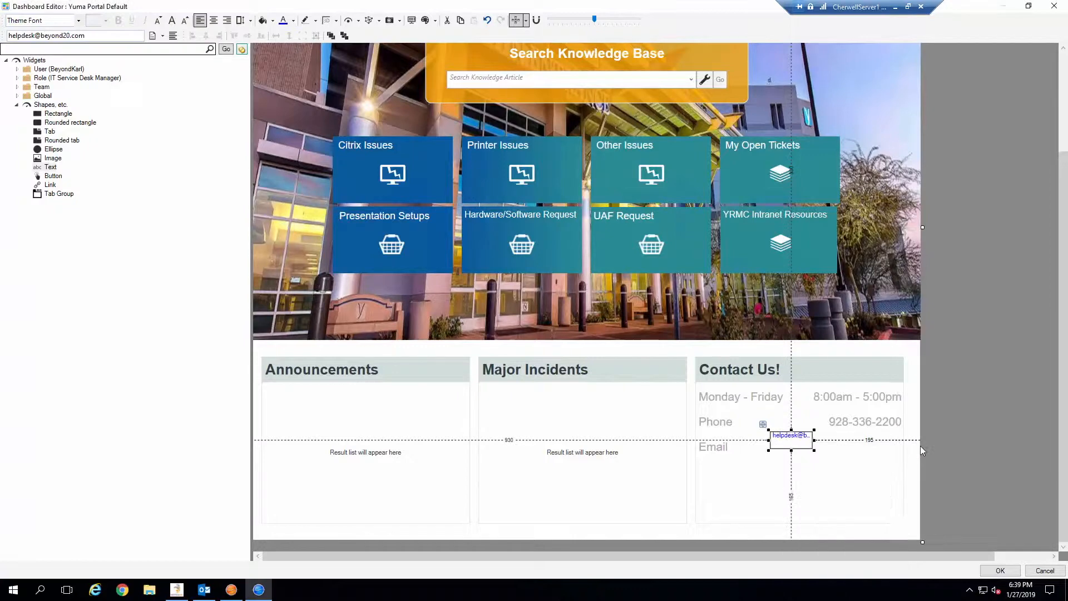
left_click_drag(817, 440, 906, 439)
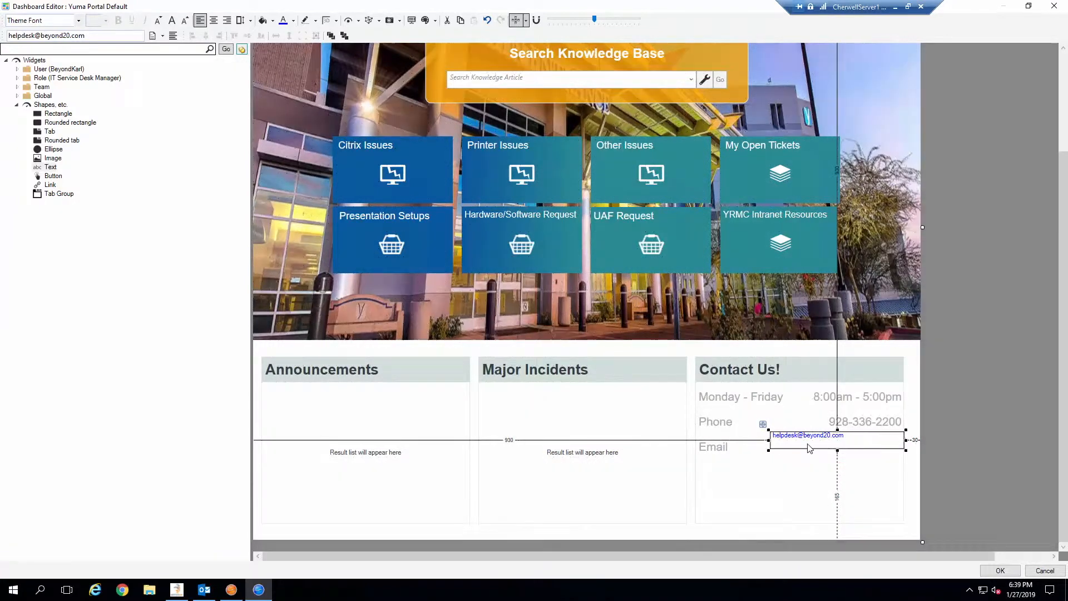
Change the e-mail text font to Arial, trying sizes 28 and then 22.
left_click(79, 22)
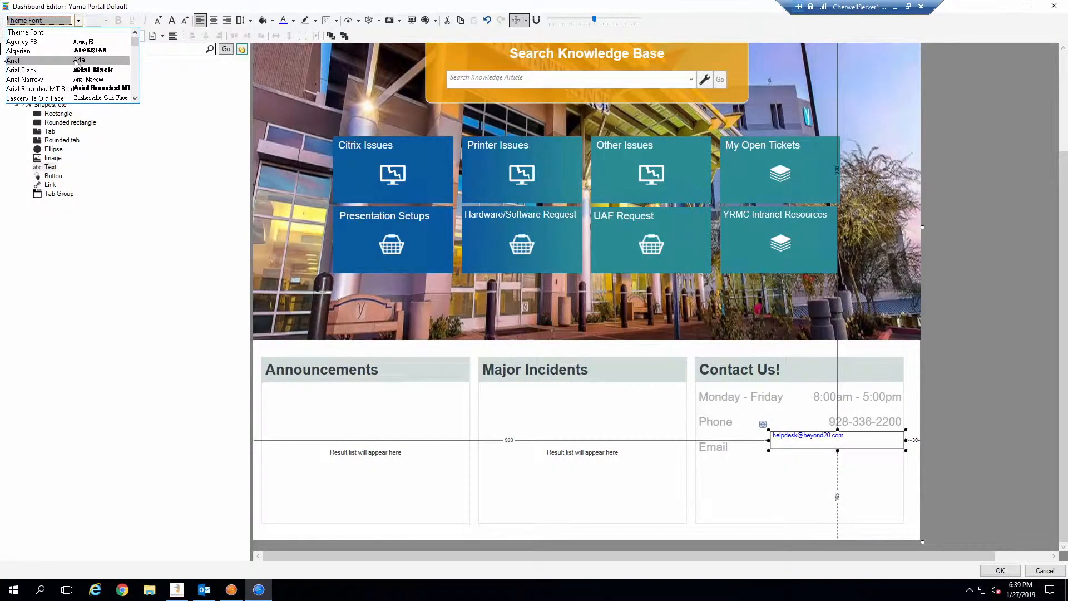
left_click(76, 61)
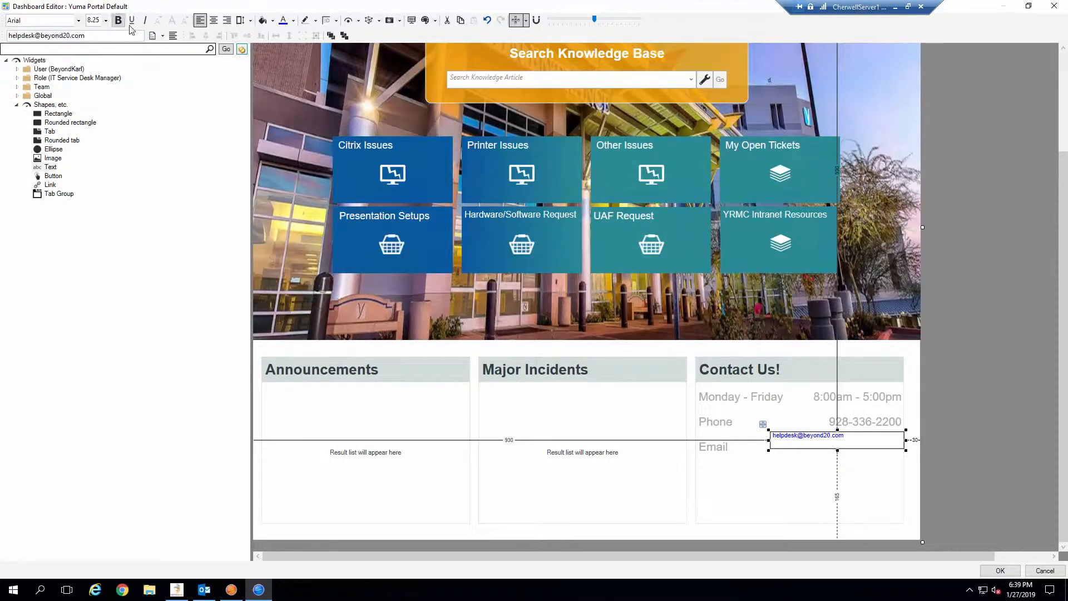
left_click(106, 20)
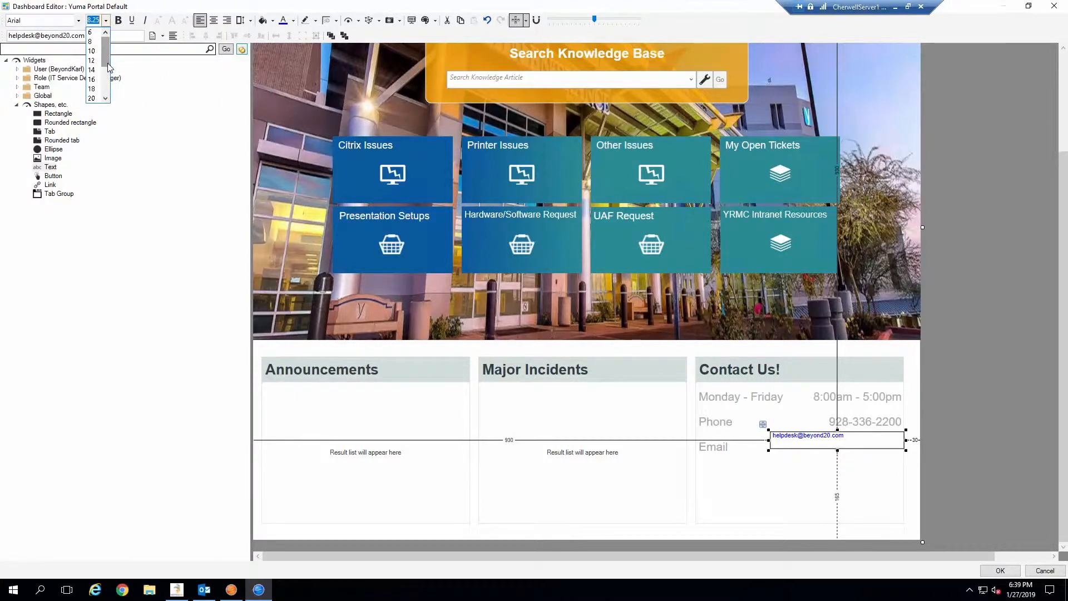
left_click(93, 98)
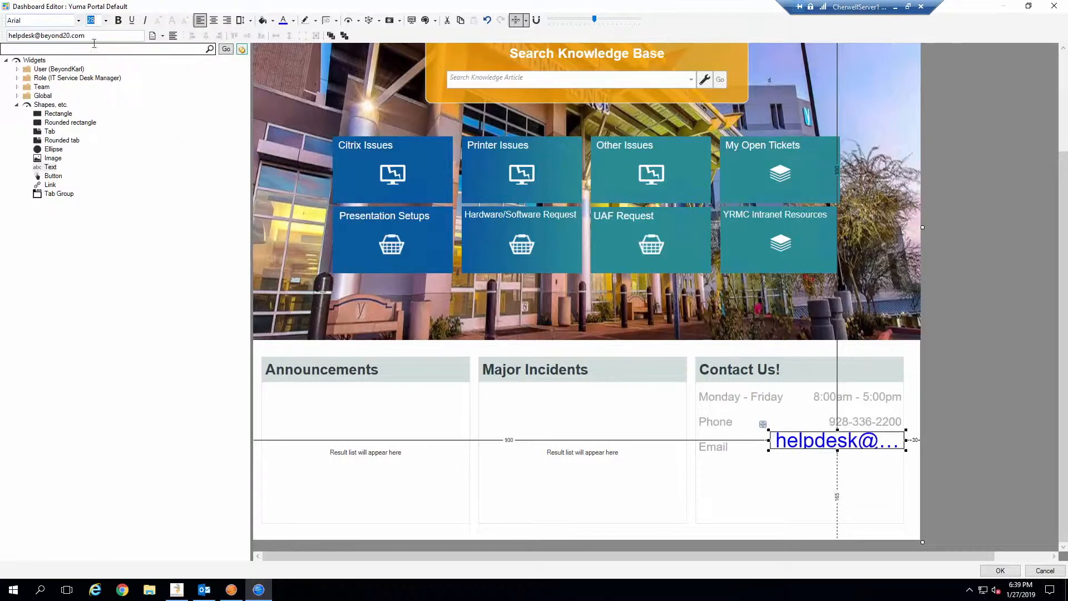
left_click(106, 20)
left_click(92, 42)
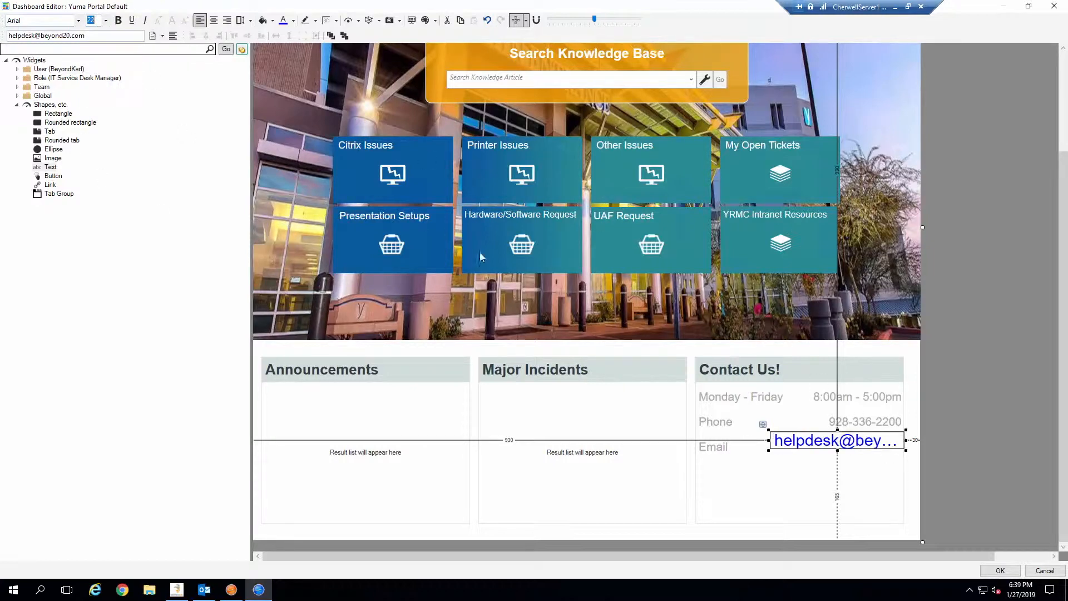
Settle the e-mail text on size 16 and nudge it slightly left.
left_click(863, 431)
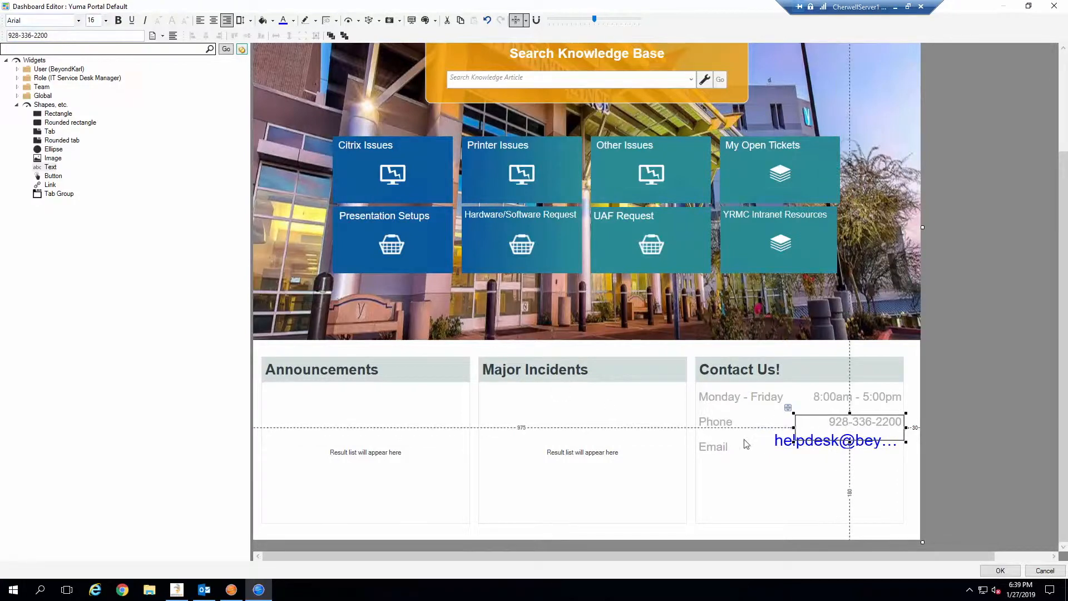
left_click(794, 442)
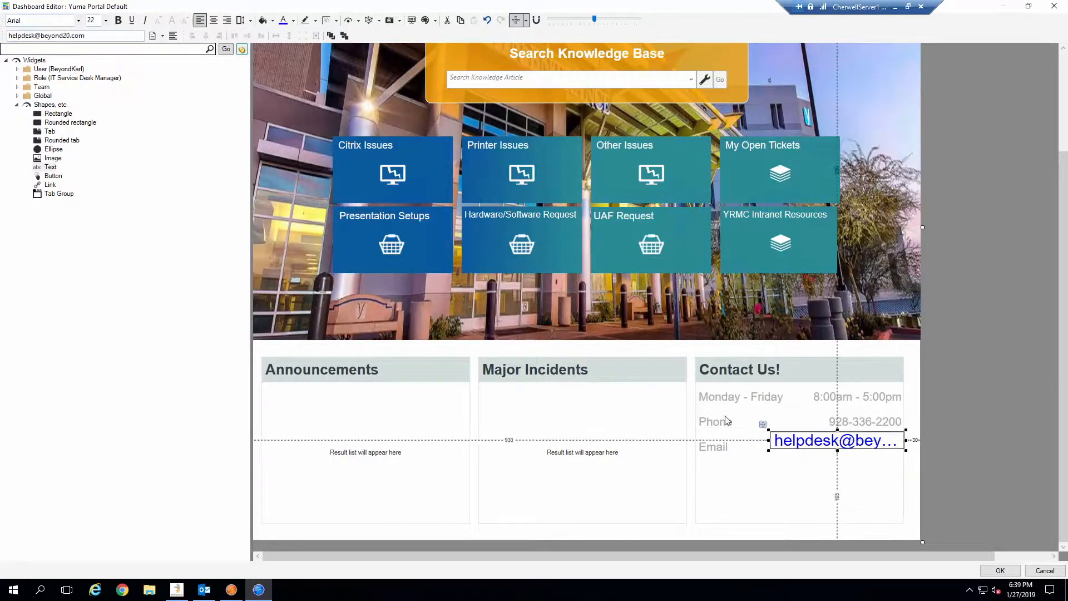
left_click(106, 21)
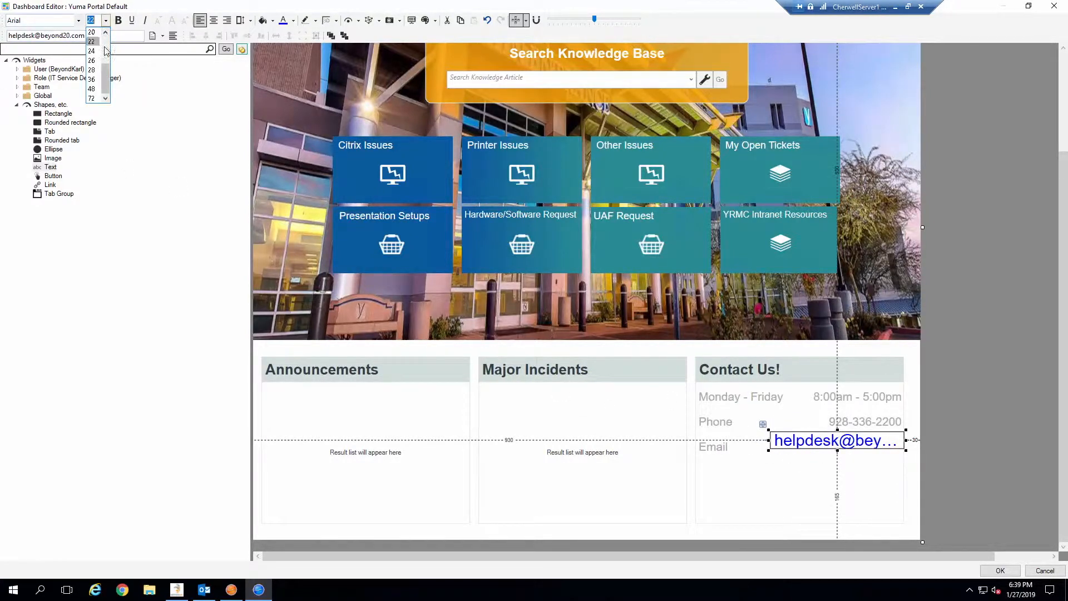
left_click(106, 34)
left_click(94, 33)
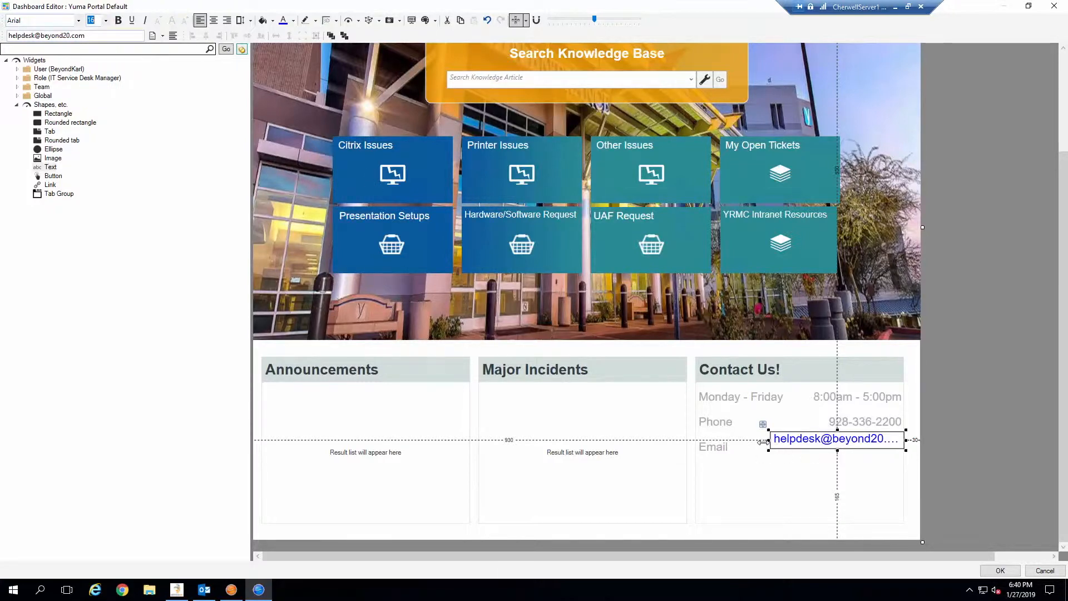
left_click_drag(771, 440, 760, 444)
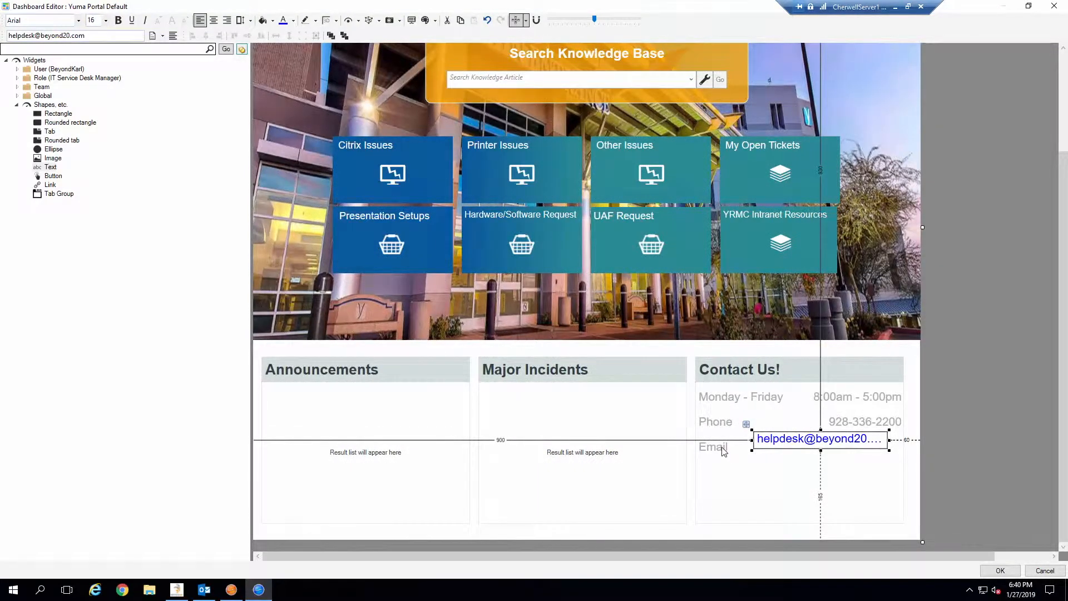
Align the e-mail text's middle and top with the Email label and widen it slightly.
left_click(723, 451)
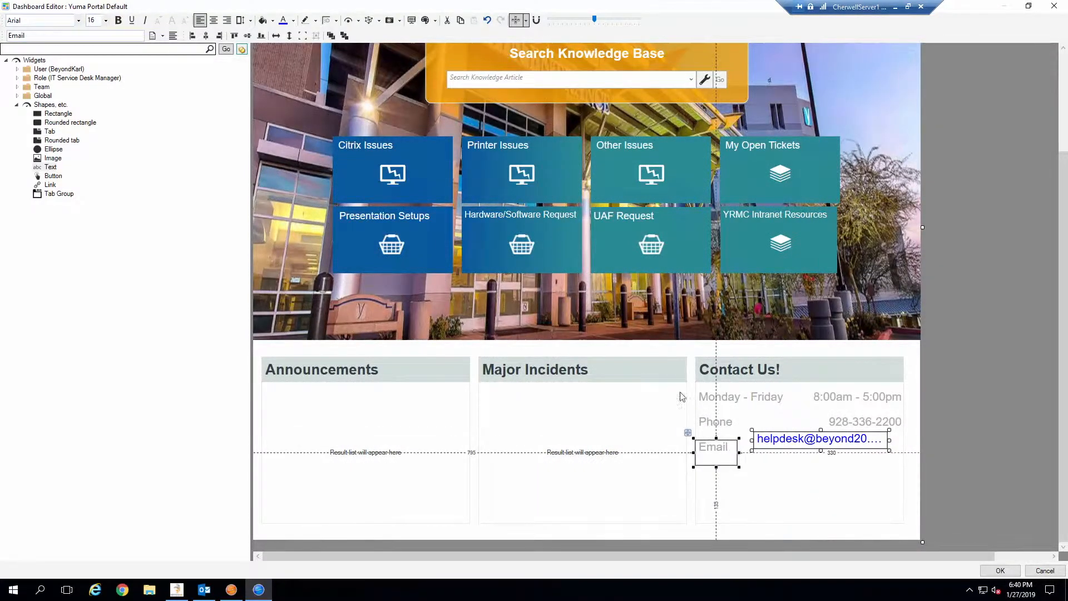
left_click(247, 35)
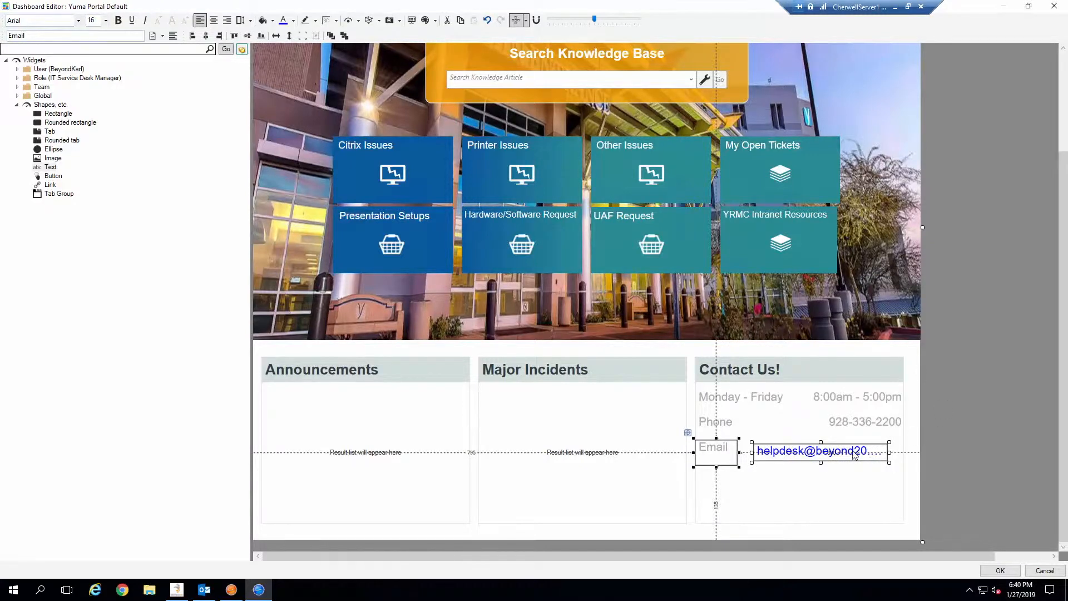
left_click(233, 37)
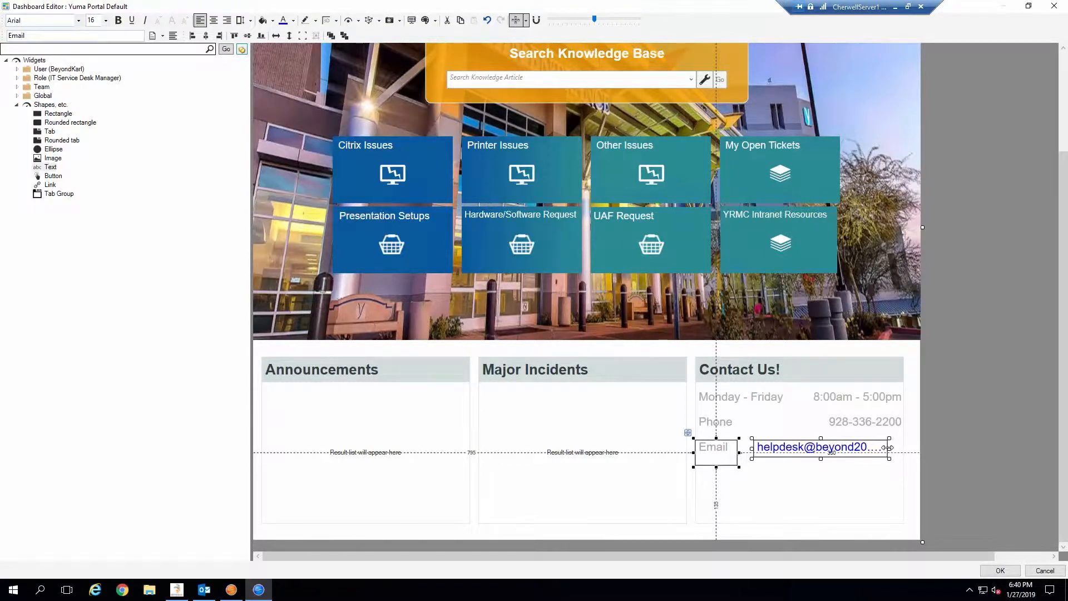
left_click_drag(888, 448, 897, 451)
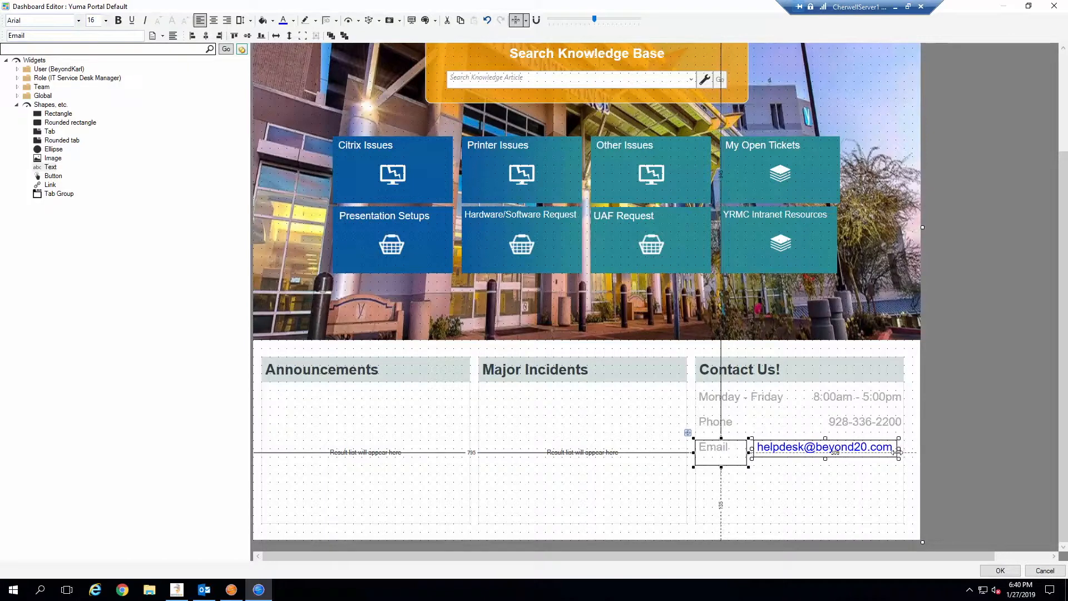
left_click(932, 465)
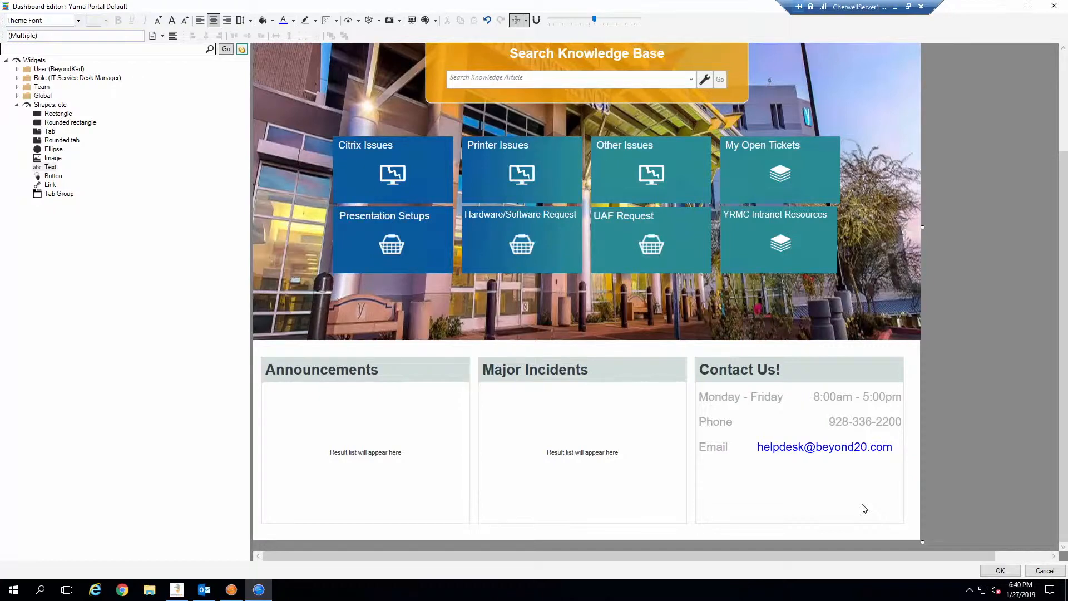
Add a Link widget to the Contact Us box, matching the e-mail text's width and height.
left_click(54, 187)
left_click_drag(55, 189, 477, 298)
left_click_drag(583, 395, 716, 480)
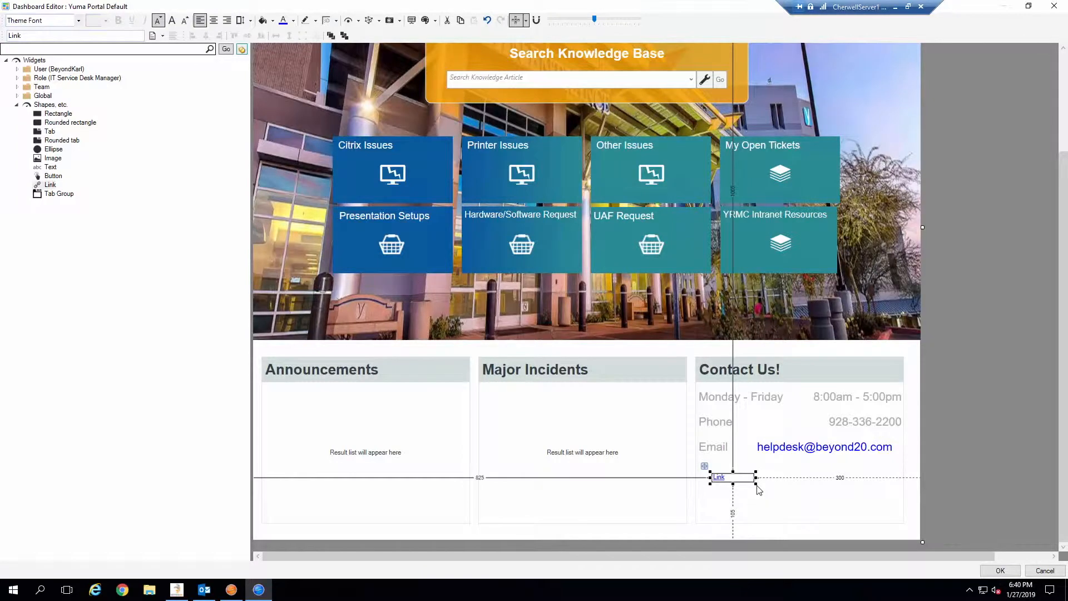
left_click(796, 449)
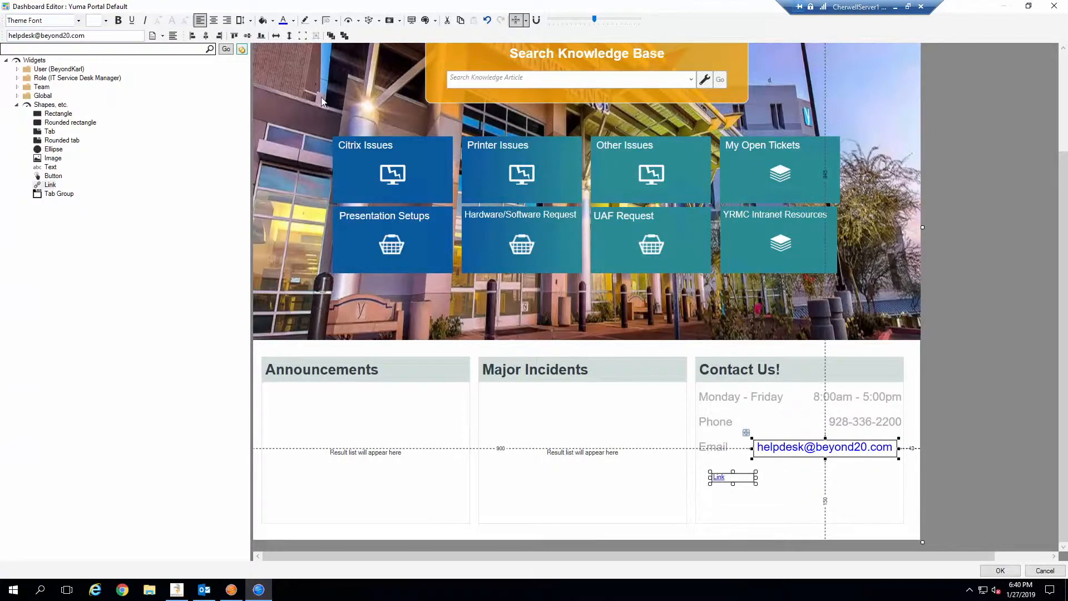
left_click(276, 35)
left_click(289, 35)
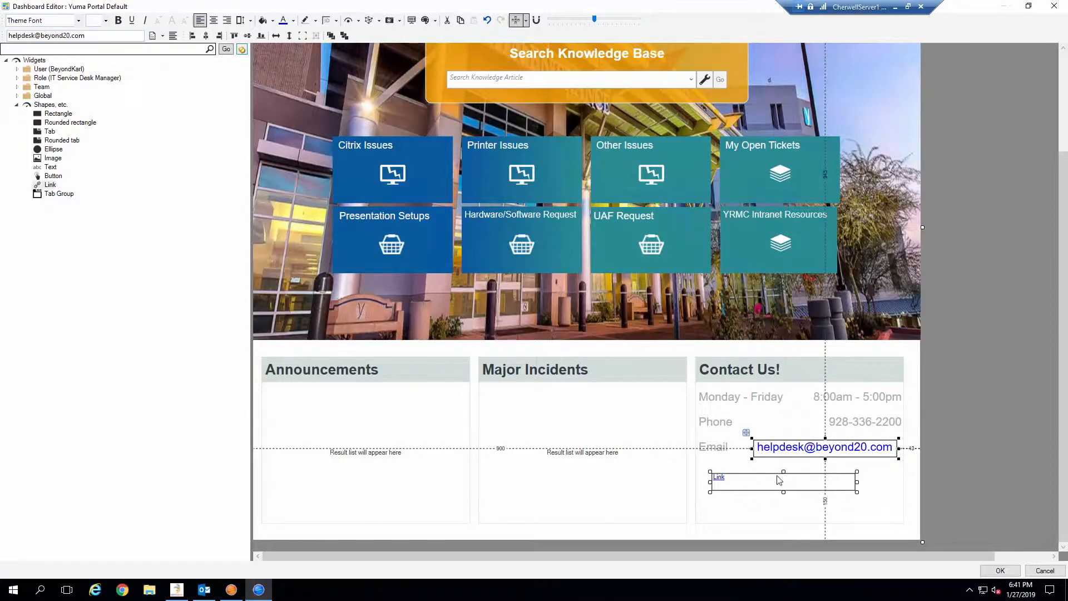
Clear the new link's default 'Link' caption.
left_click(874, 483)
left_click(786, 481)
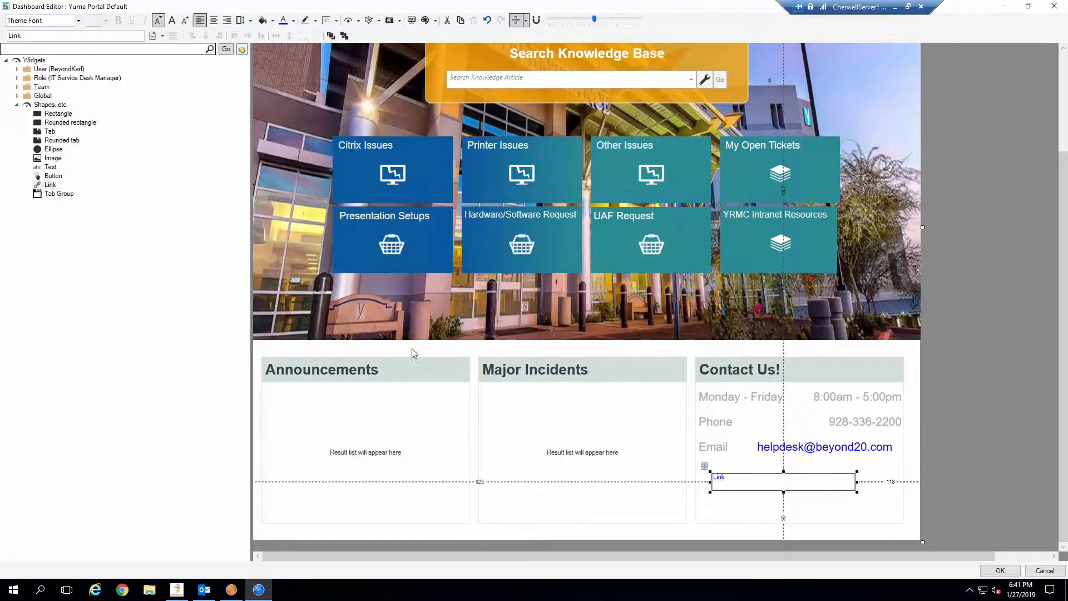
double_click(15, 35)
key("BackSpace")
Bring the blank link to front and lay it over the e-mail text, aligned with it.
right_click(818, 482)
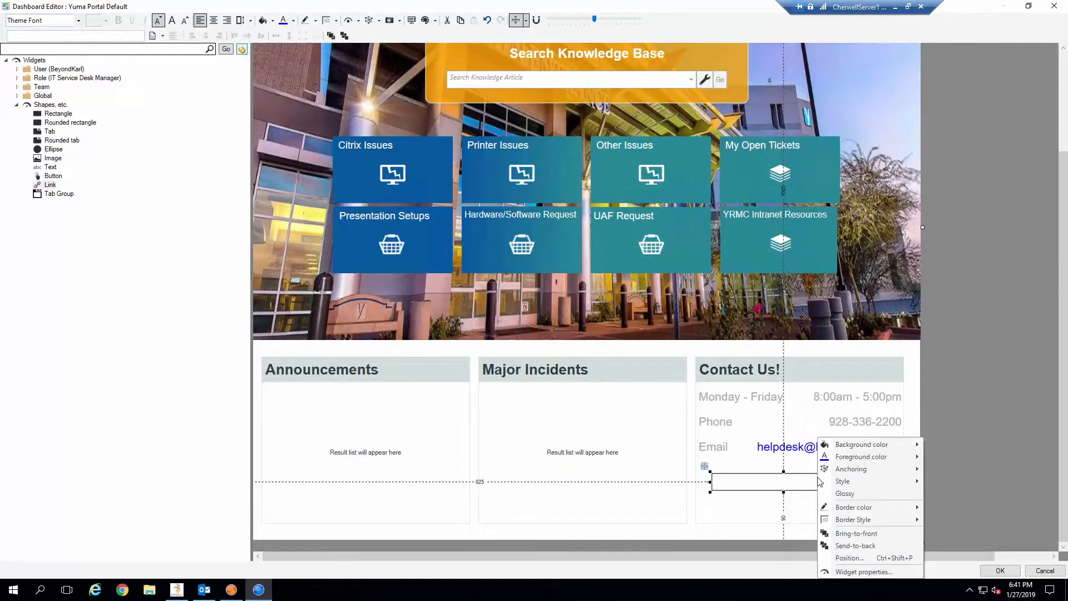
left_click(850, 532)
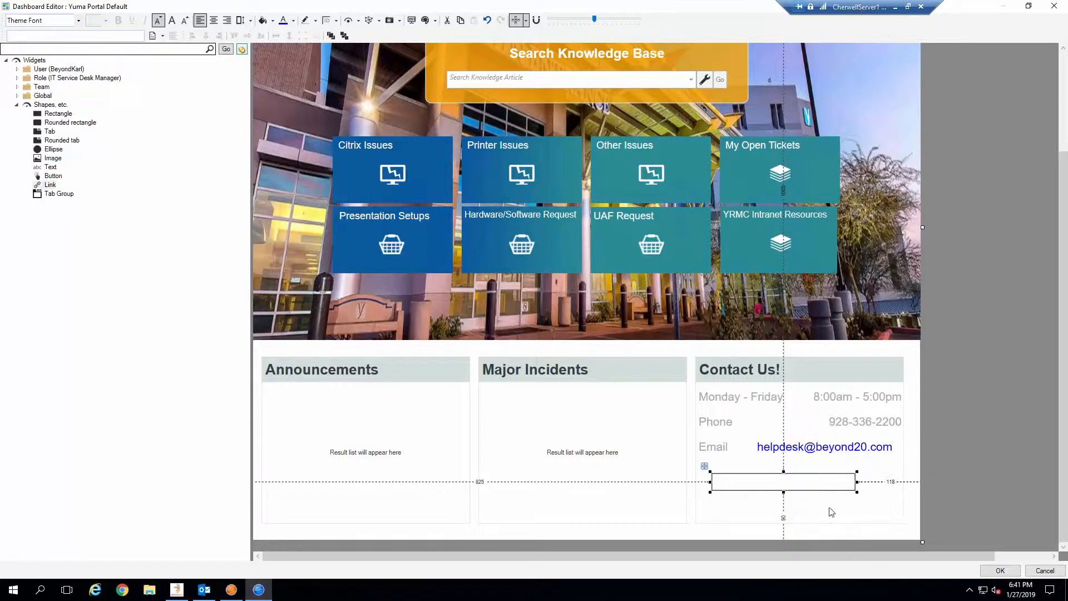
left_click_drag(845, 471, 844, 449)
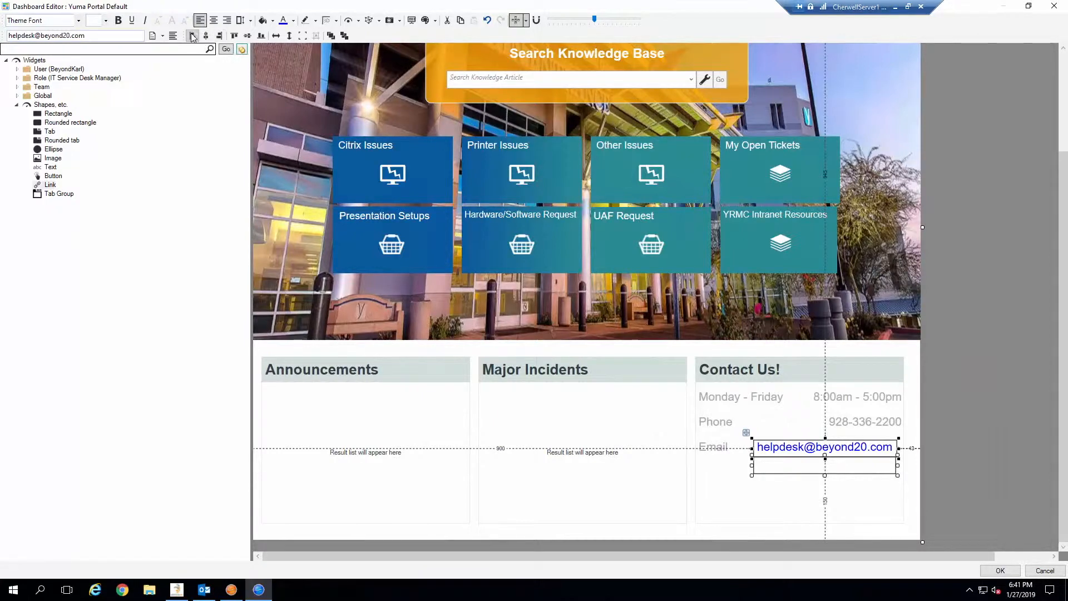
left_click(235, 36)
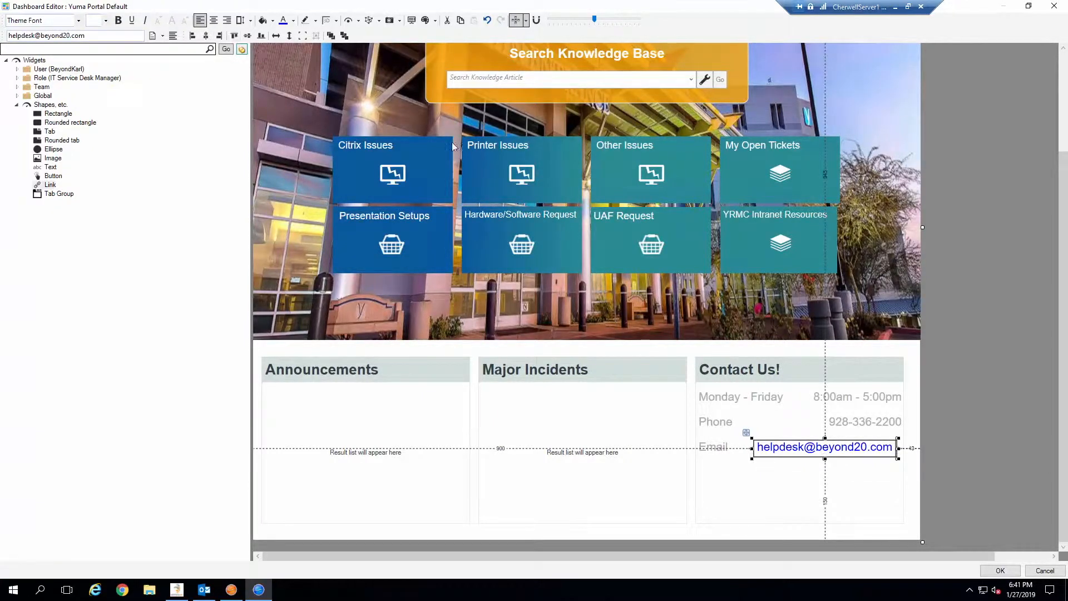
Open the link's Widget properties and browse its Action choices to the One-Steps list.
right_click(866, 452)
left_click(853, 496)
left_click(852, 495)
left_click(832, 449)
right_click(839, 456)
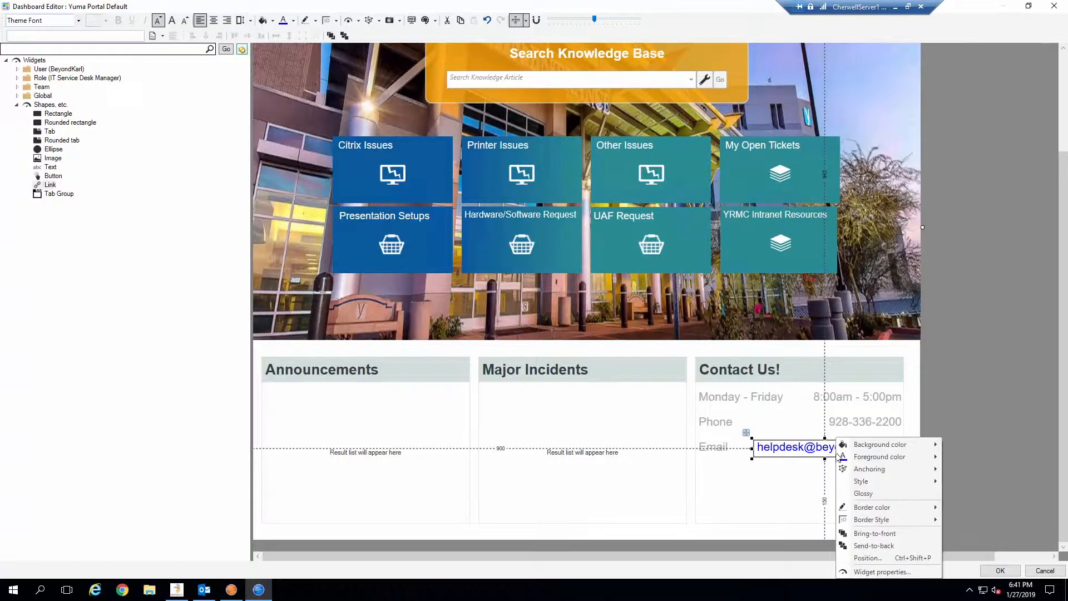
left_click(884, 573)
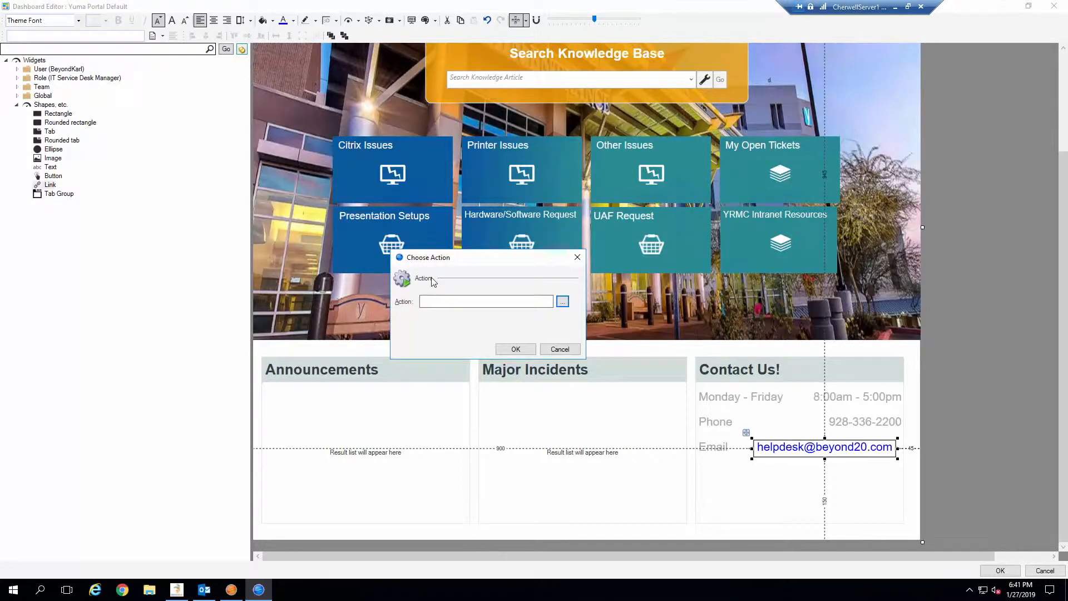
left_click(562, 302)
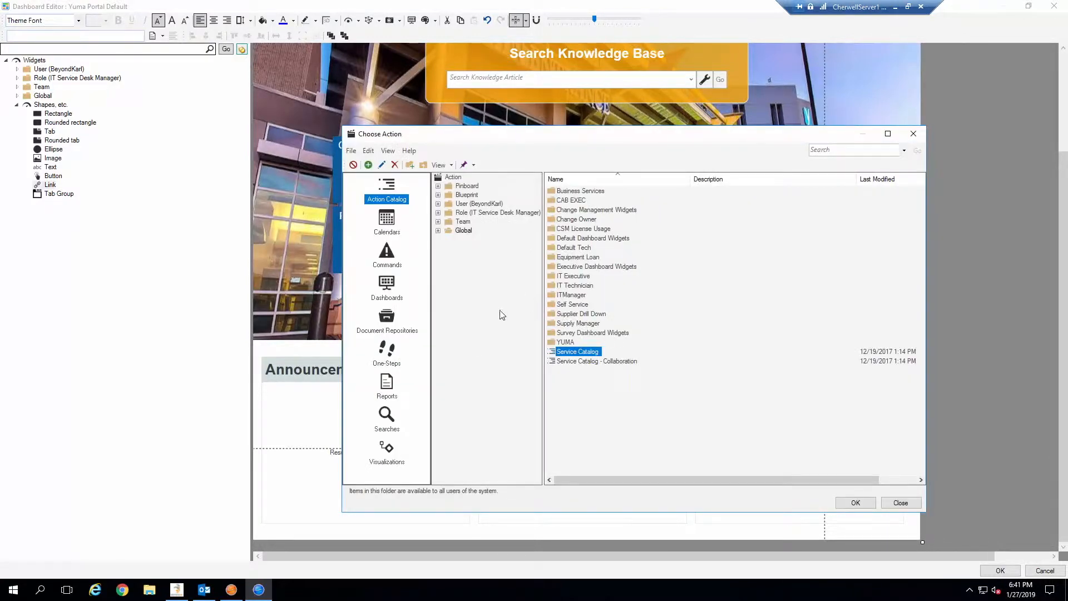
left_click(390, 351)
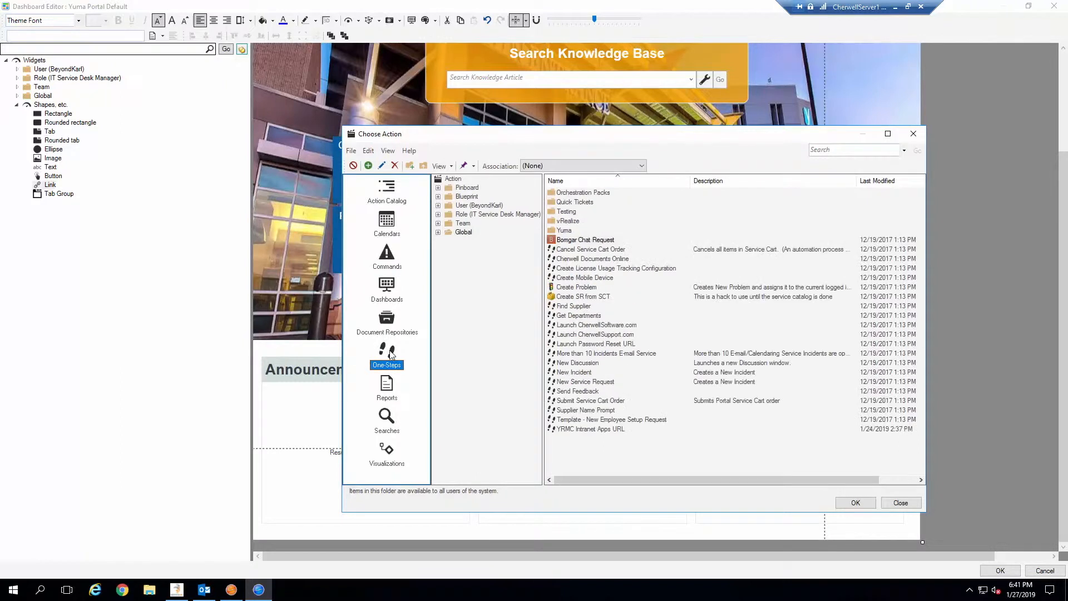
Create a new One-Step named 'Hyperlink Mailto'.
right_click(566, 453)
left_click(576, 452)
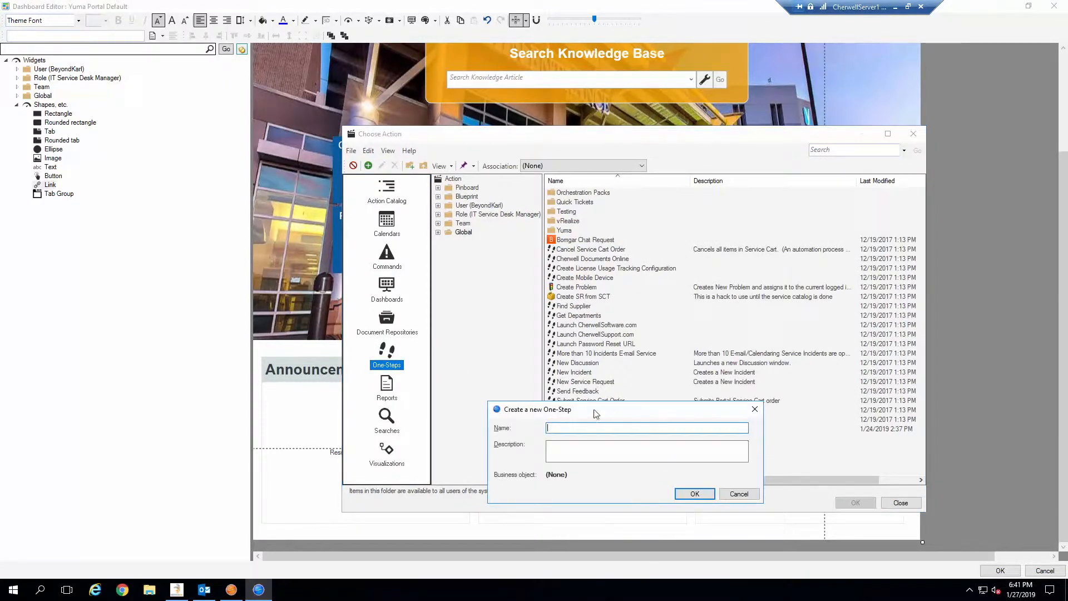
left_click_drag(596, 415, 596, 373)
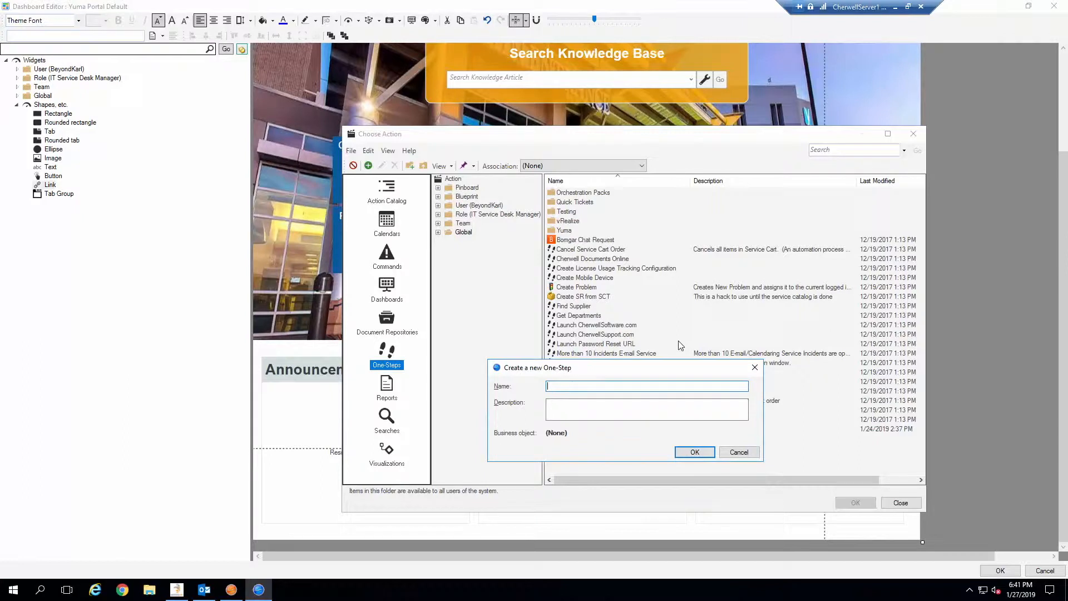
type("Hyperlink")
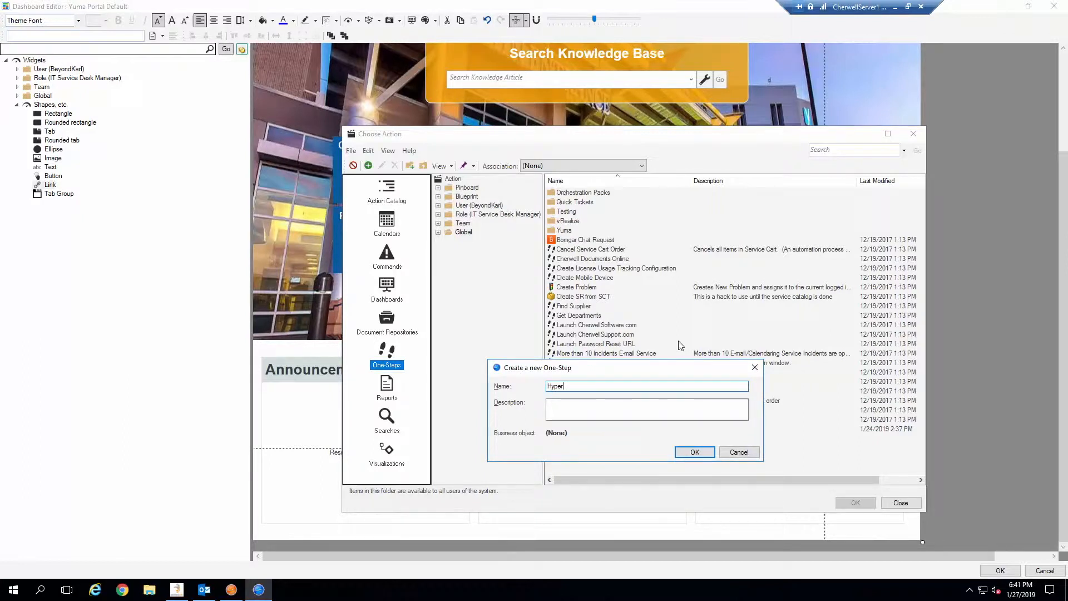
type(" Mailto")
left_click(694, 450)
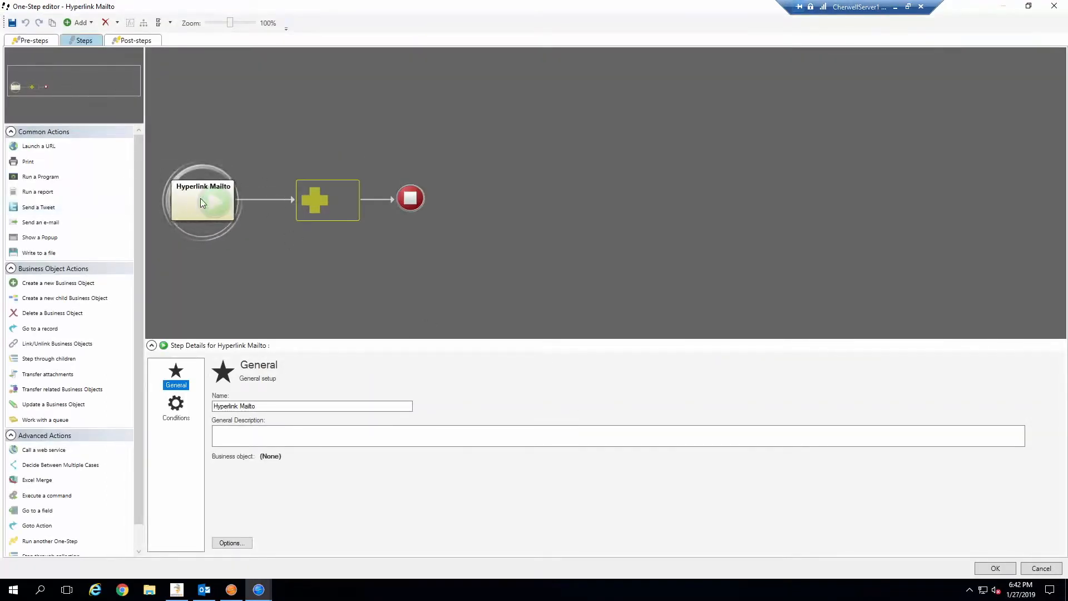
Allow running without a current record, add a Launch a URL step with the help desk mailto address, and save.
left_click(177, 409)
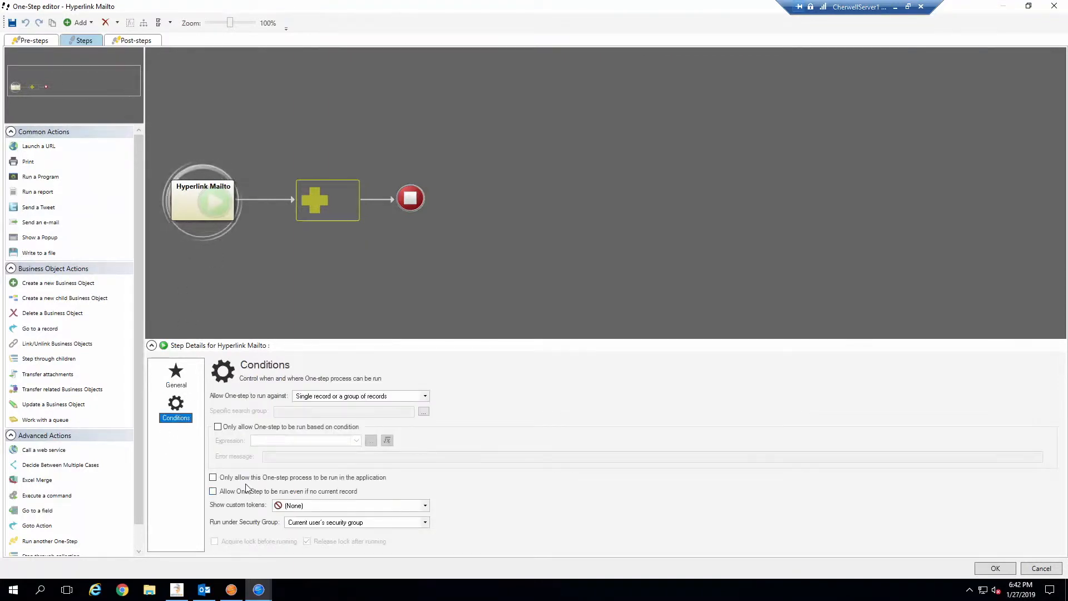
left_click(272, 492)
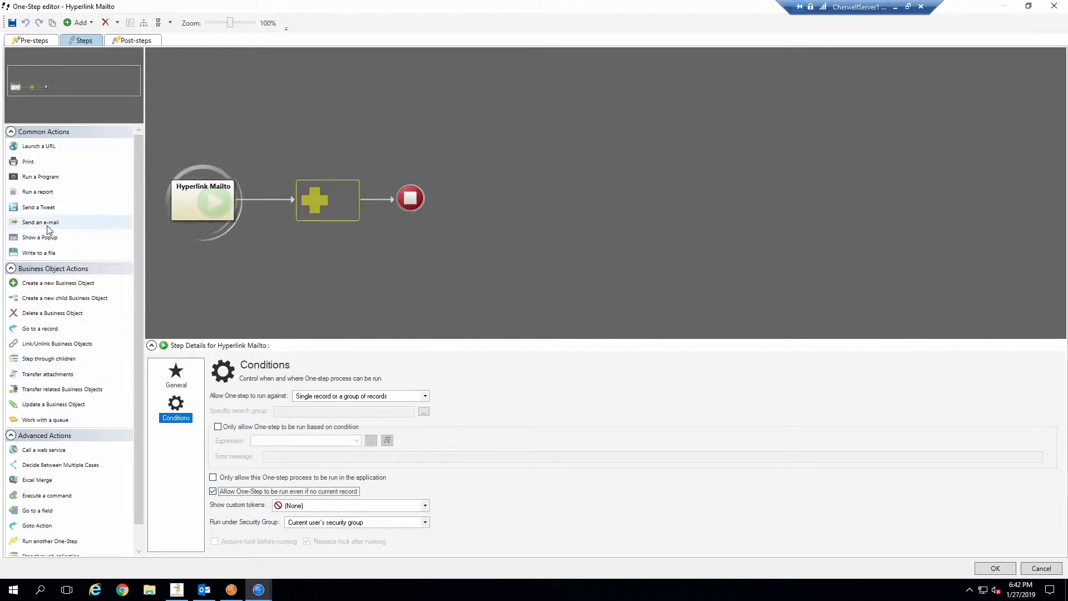
left_click_drag(37, 148, 341, 199)
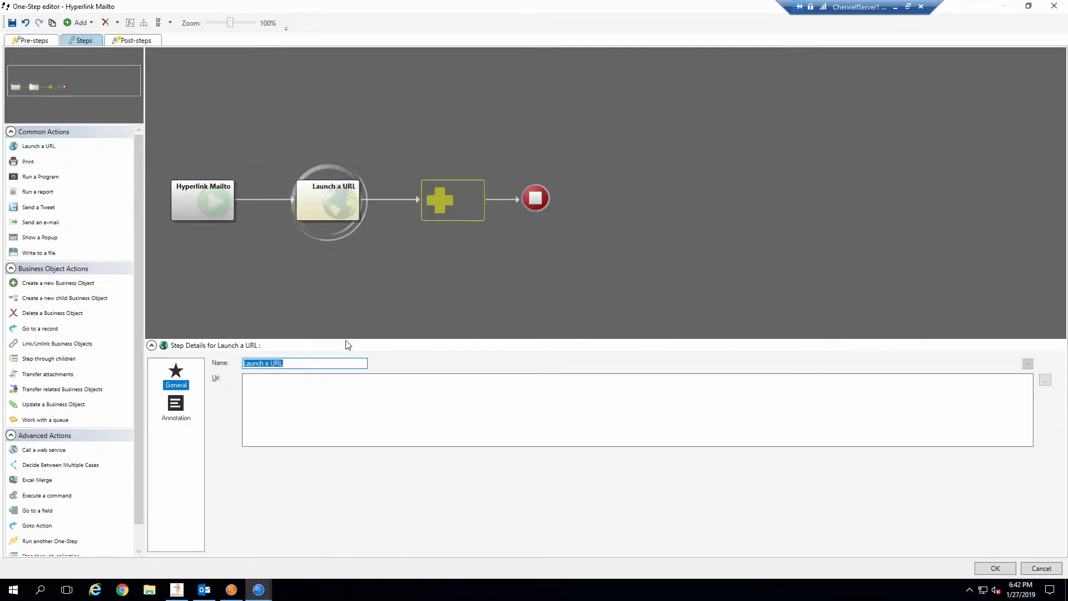
left_click(283, 398)
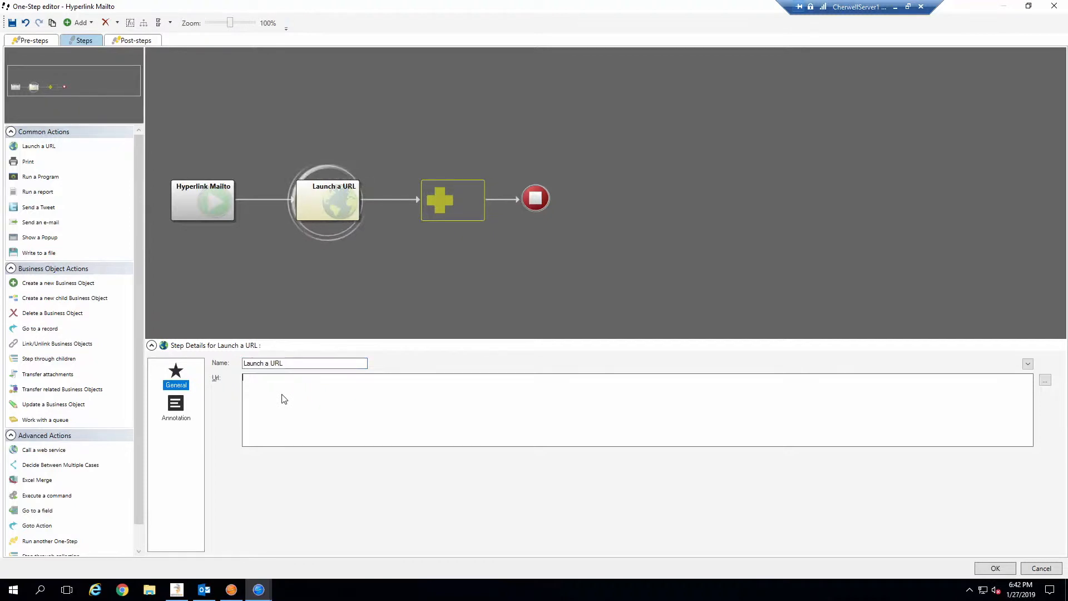
type("mailto:")
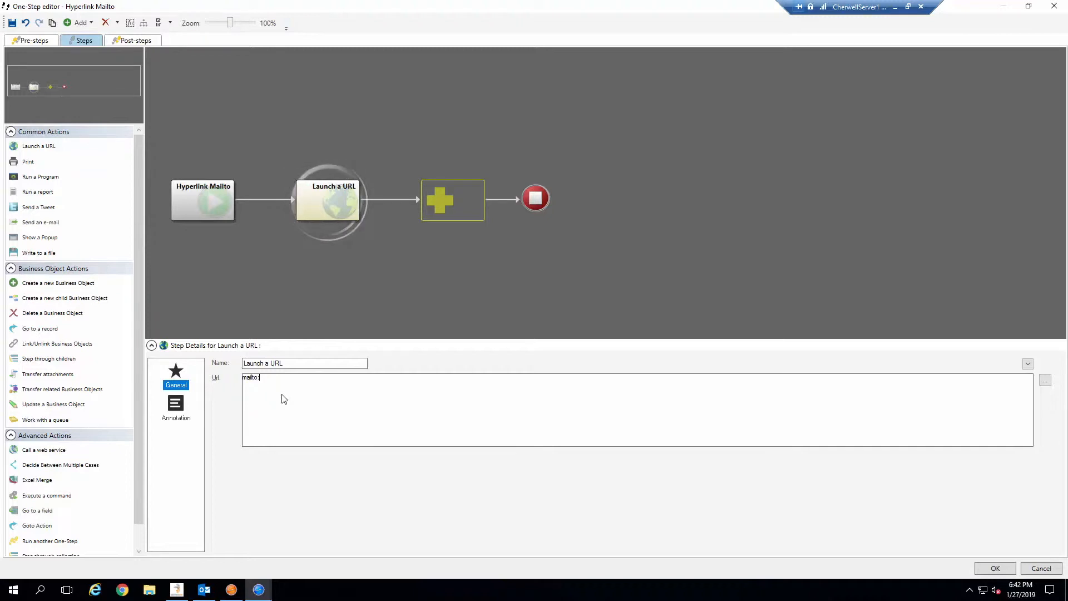
left_click(995, 568)
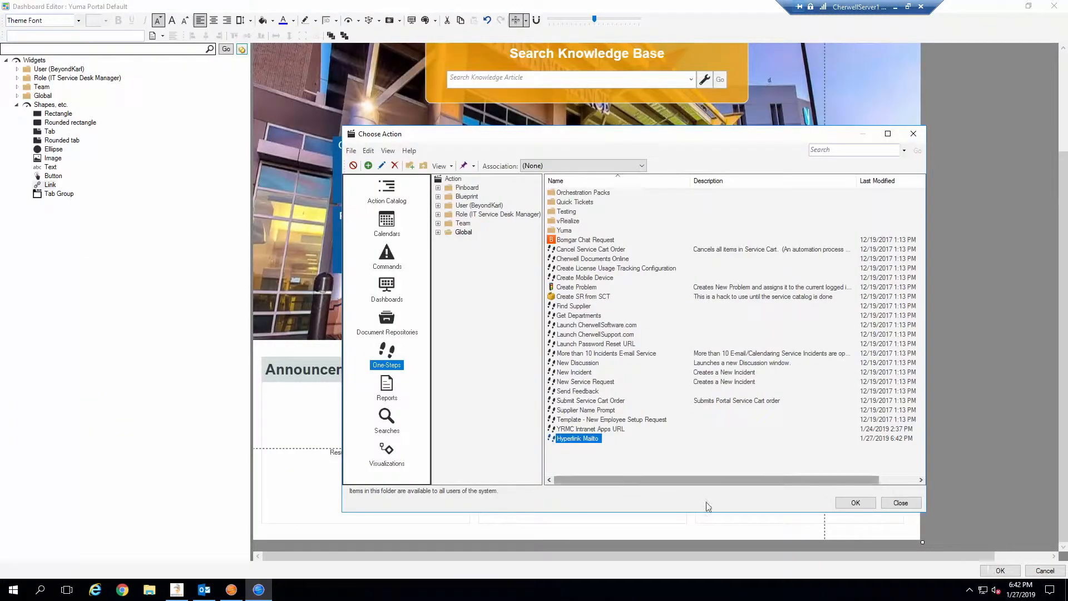
Assign the Hyperlink Mailto One-Step as the blank link's action.
left_click(856, 502)
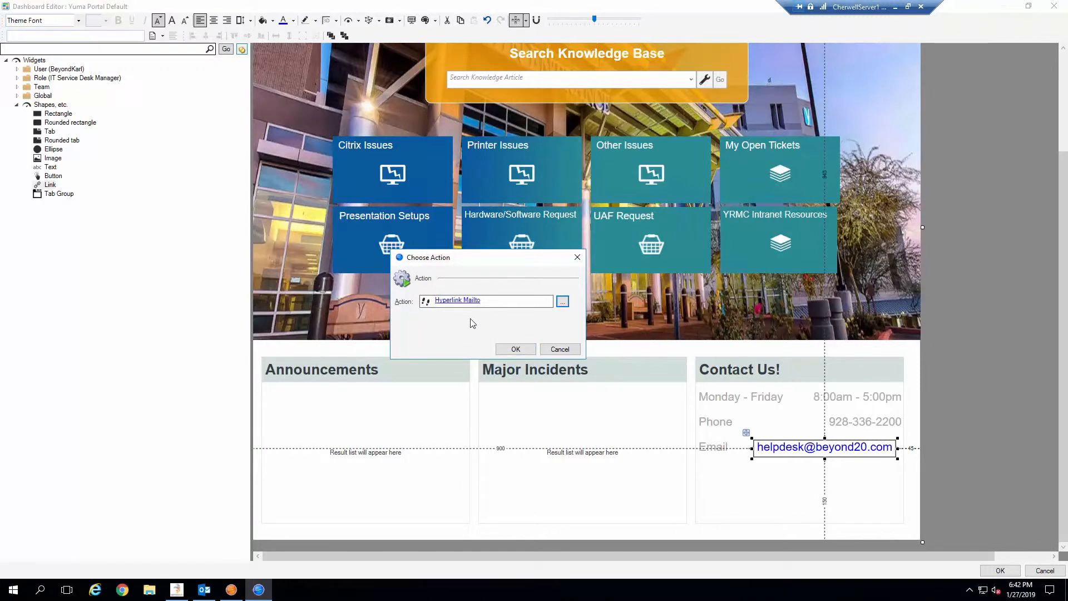
left_click(516, 349)
left_click(516, 351)
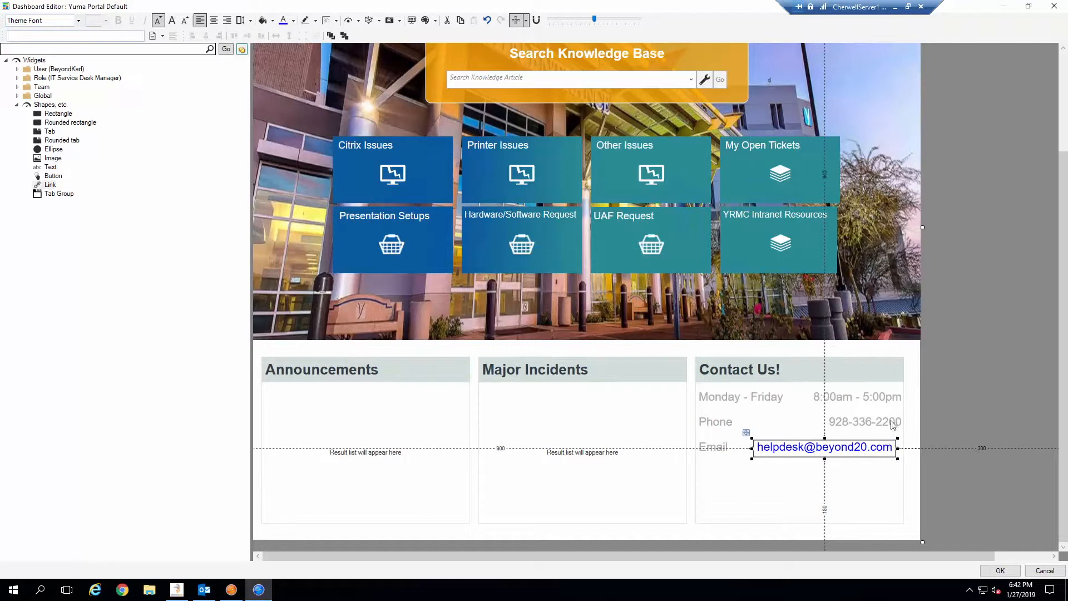
Save the dashboard edits, scroll down to Contact Us, and bring up the dashboard's options menu.
left_click(999, 571)
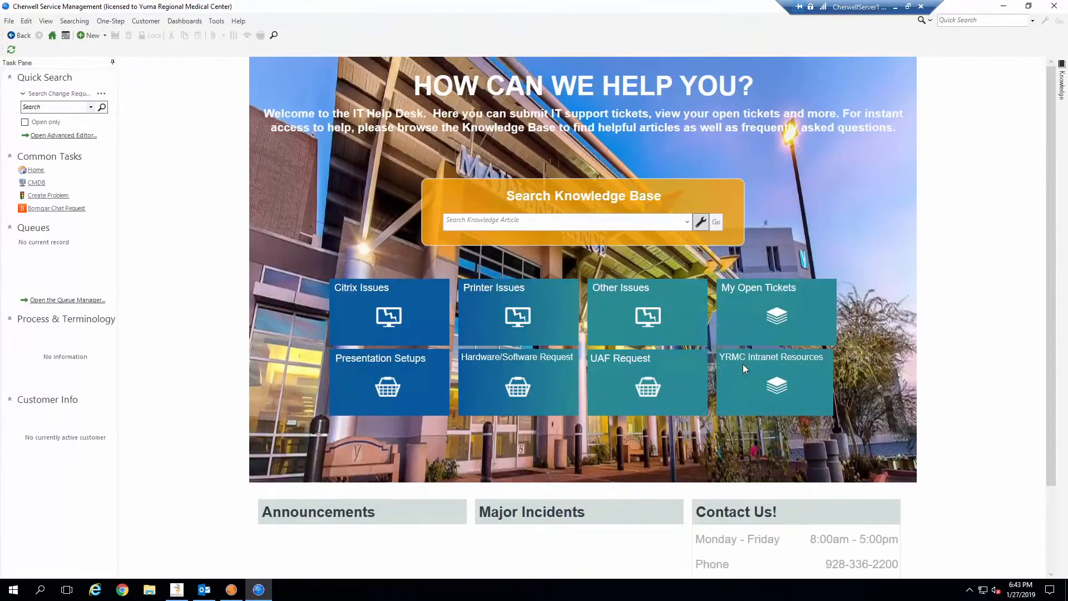
scroll(960, 486, "down", 2)
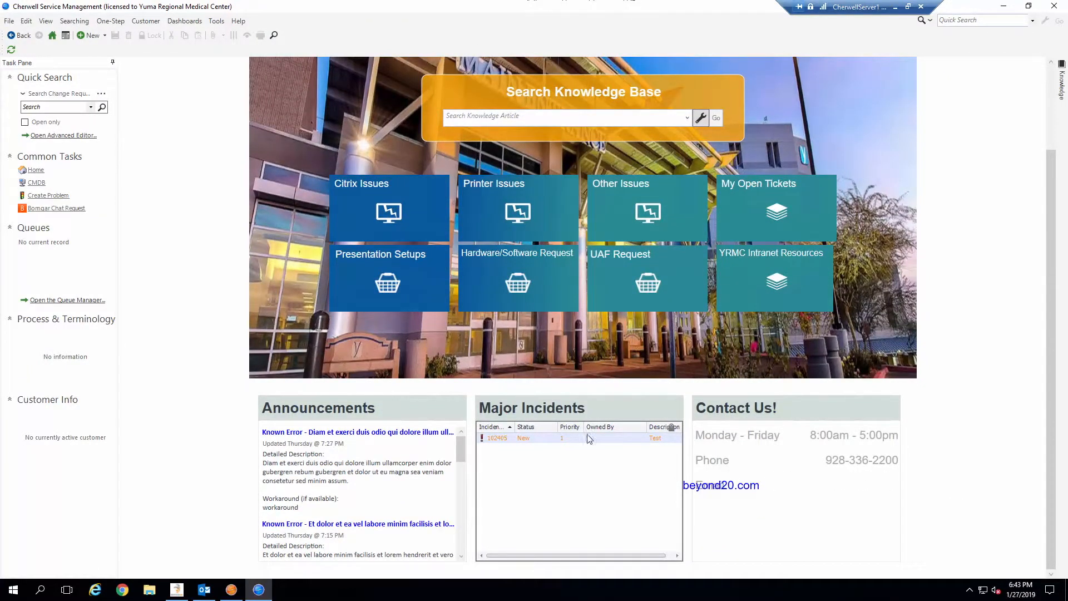
right_click(918, 503)
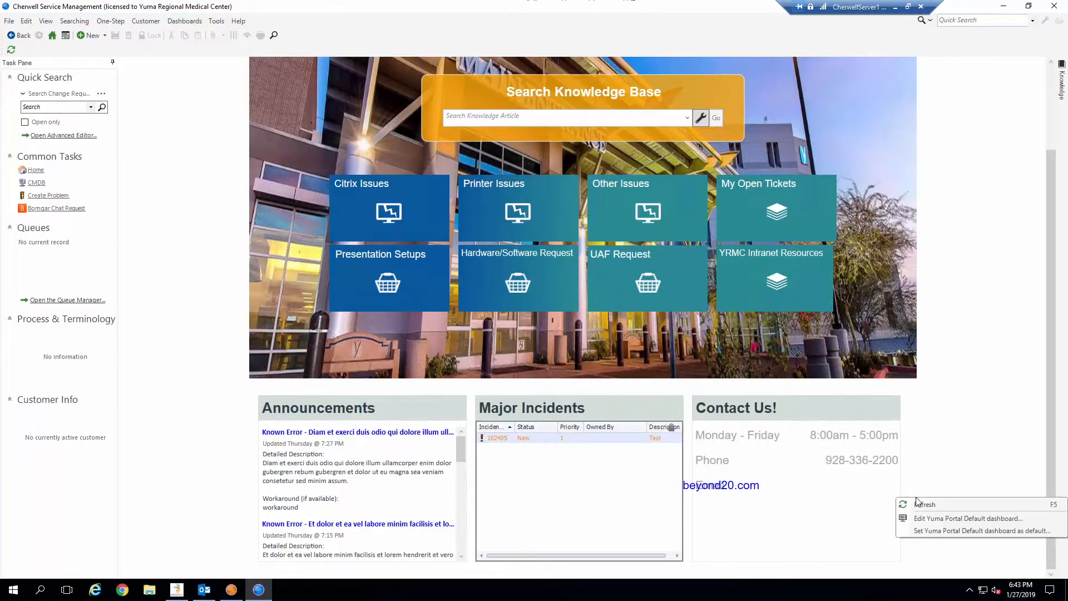
Reopen the Yuma Portal Default dashboard for editing and select the Contact Us widget.
left_click(952, 516)
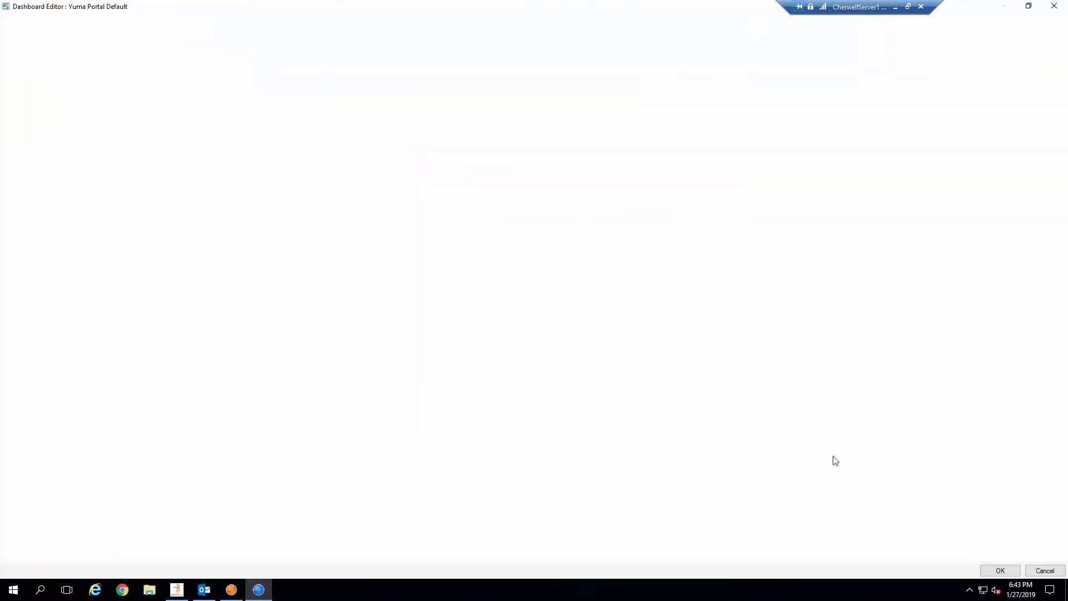
scroll(843, 467, "down", 5)
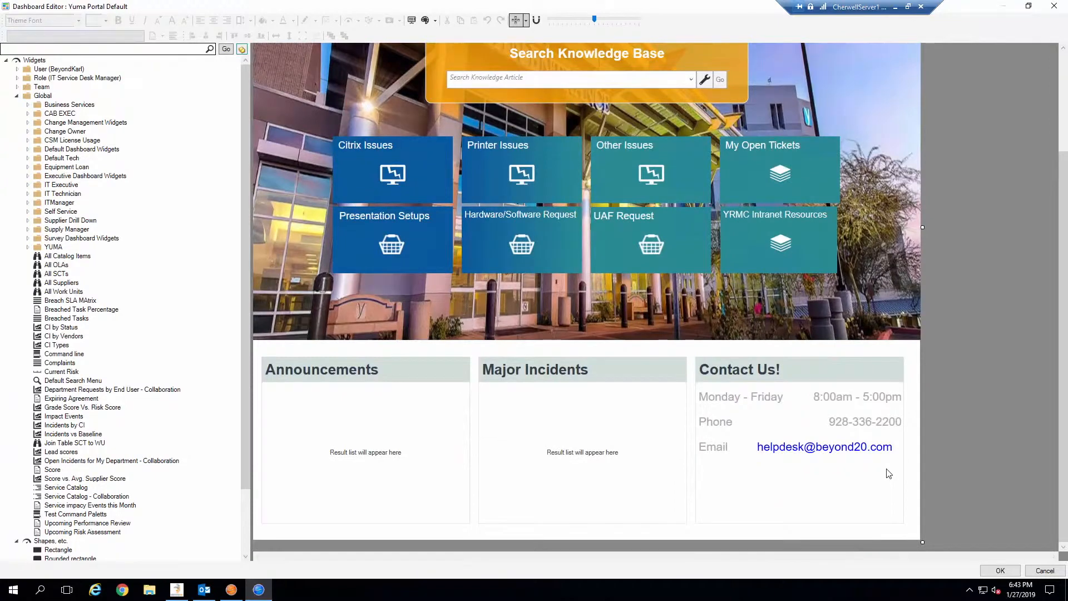
left_click(837, 447)
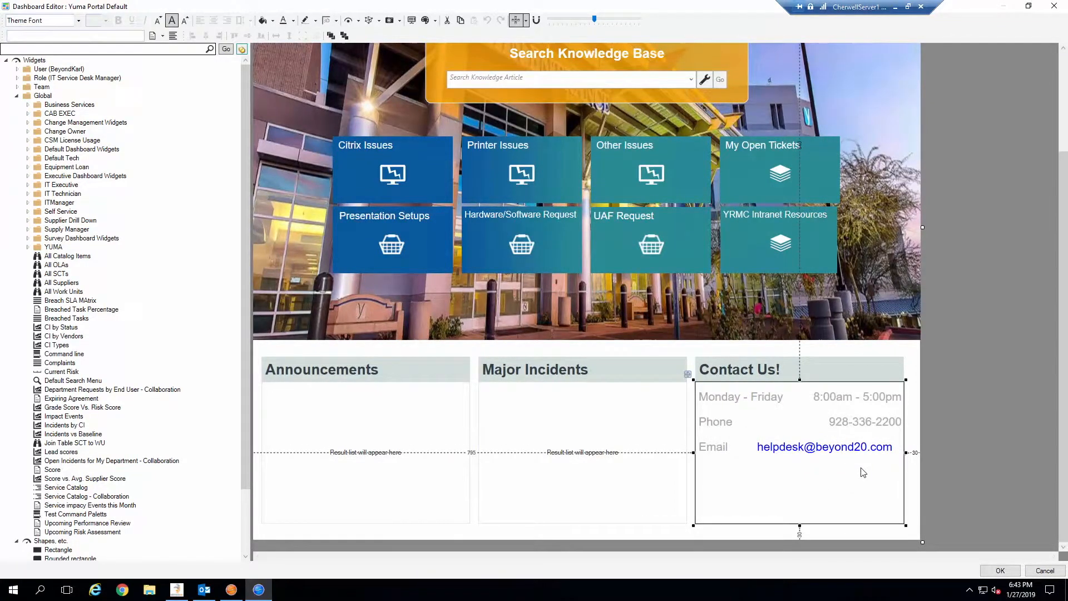
Anchor the help desk e-mail text to the Right and save the dashboard.
left_click_drag(914, 463, 860, 448)
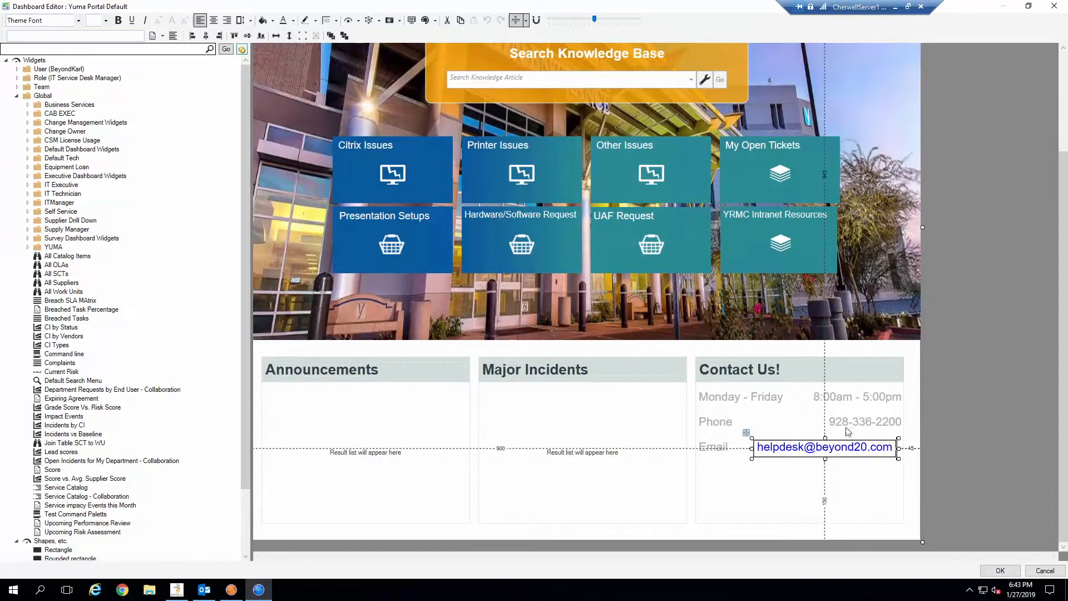
right_click(833, 446)
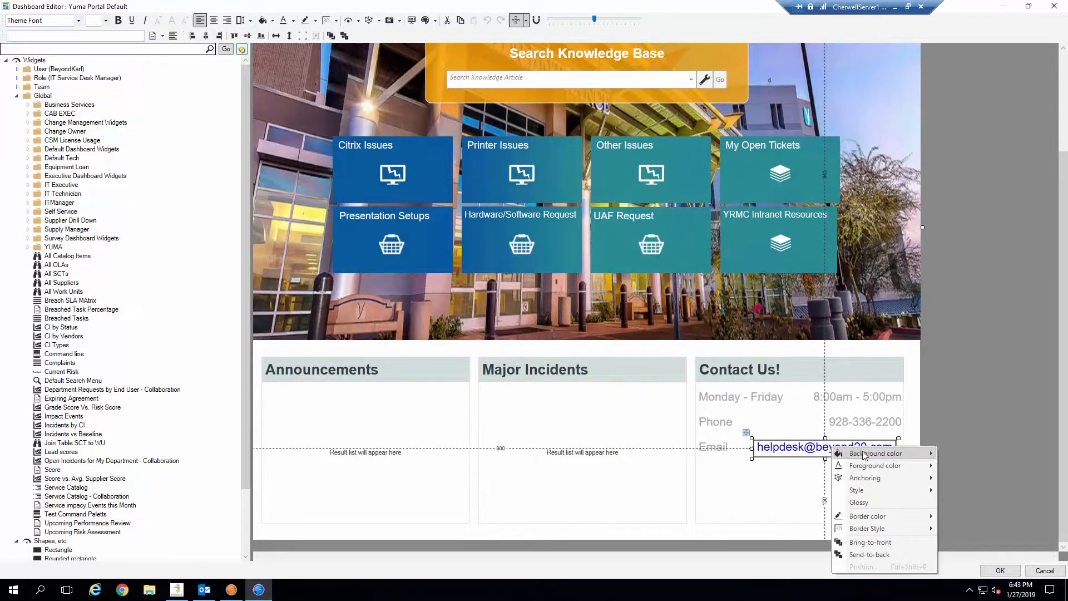
mouse_move(876, 482)
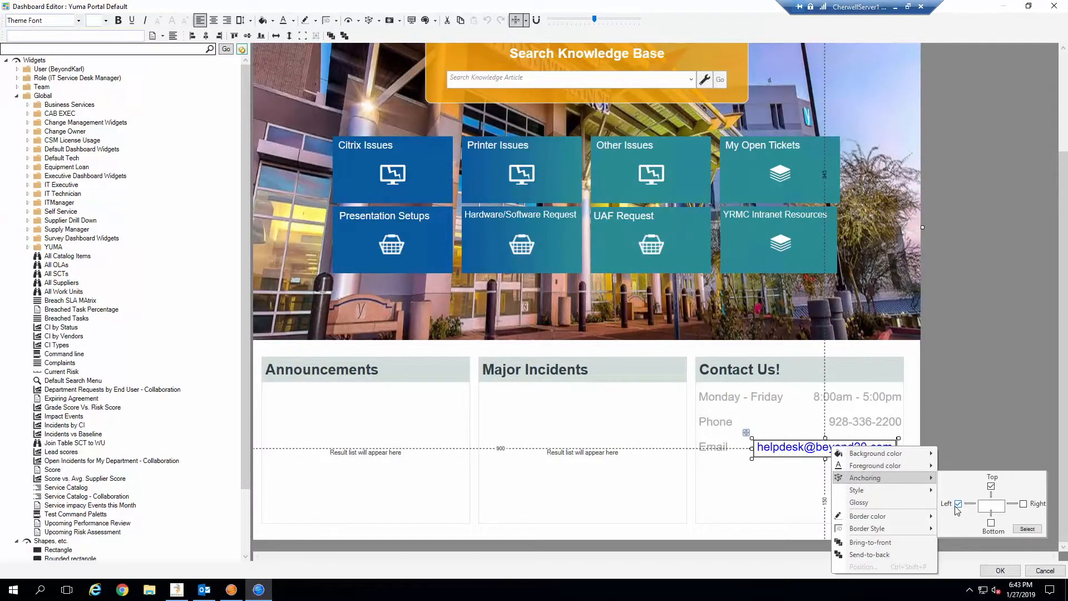
left_click(1030, 529)
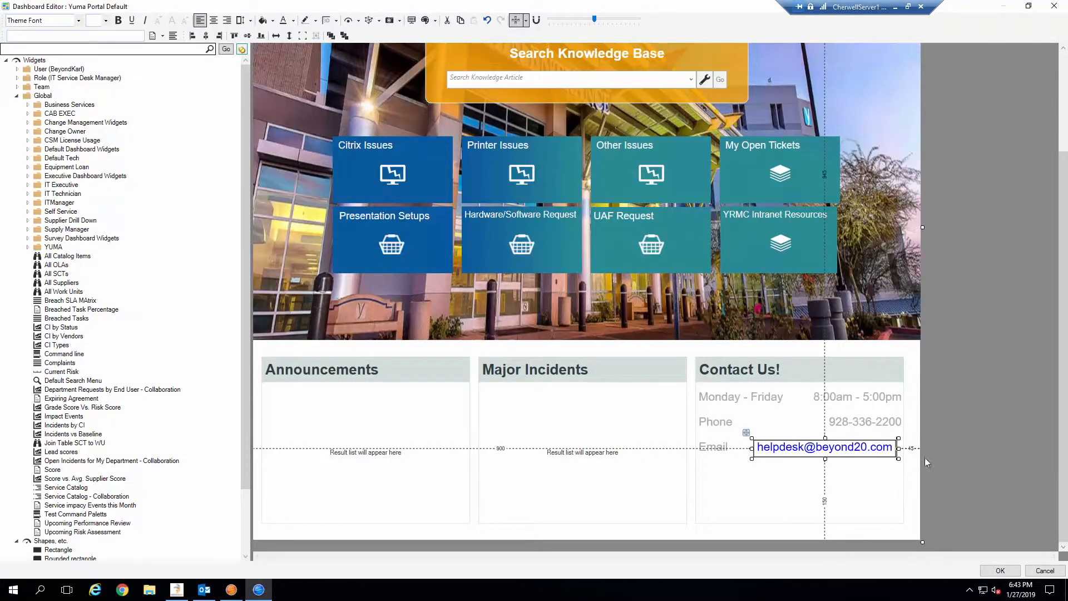
left_click(1000, 570)
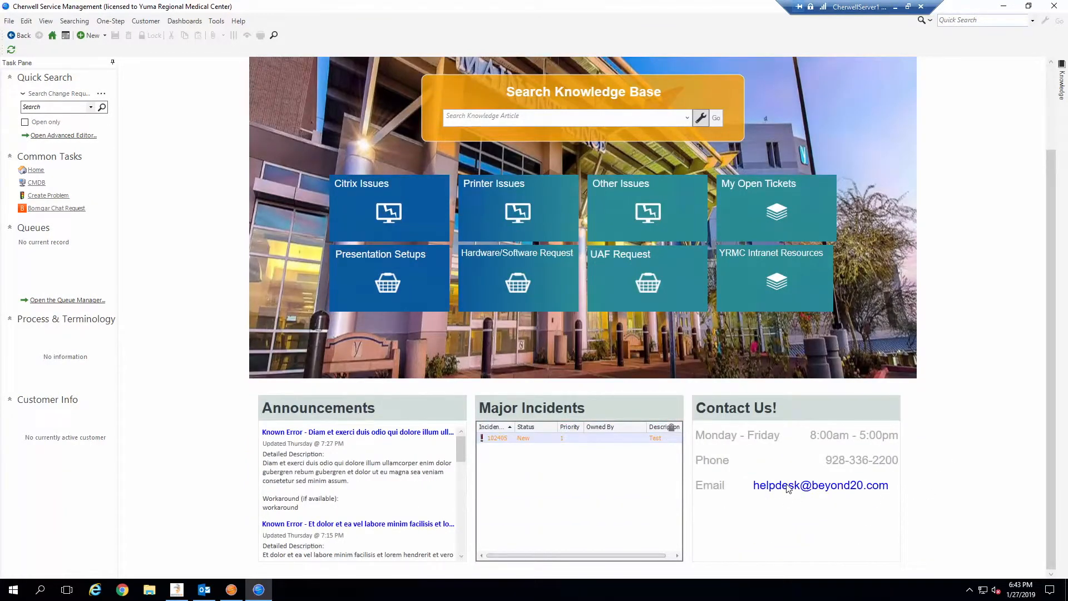
left_click(831, 486)
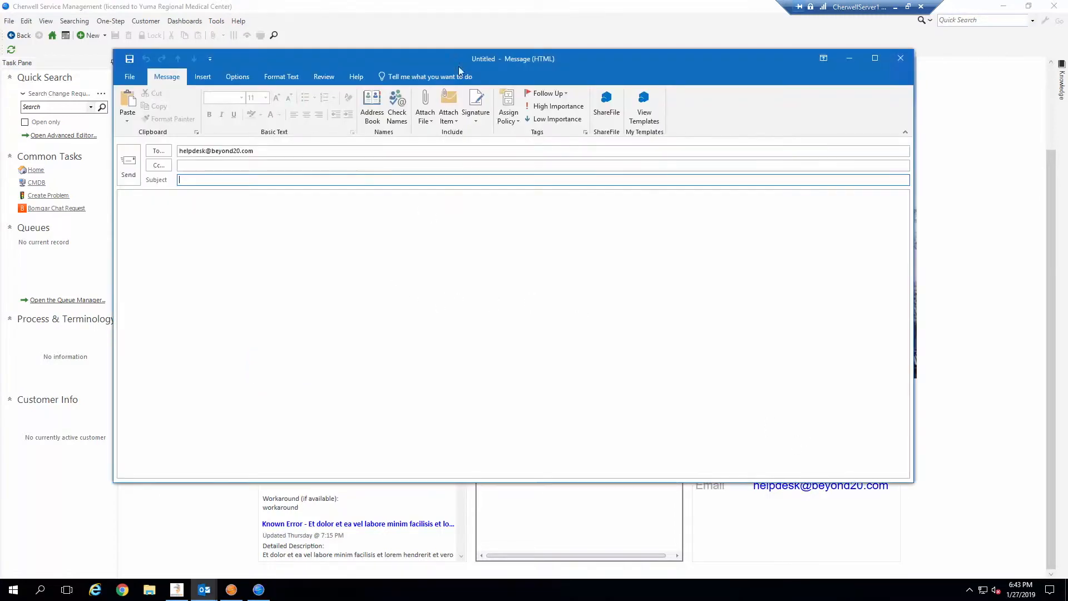
left_click_drag(457, 58, 488, 105)
left_click_drag(303, 198, 190, 193)
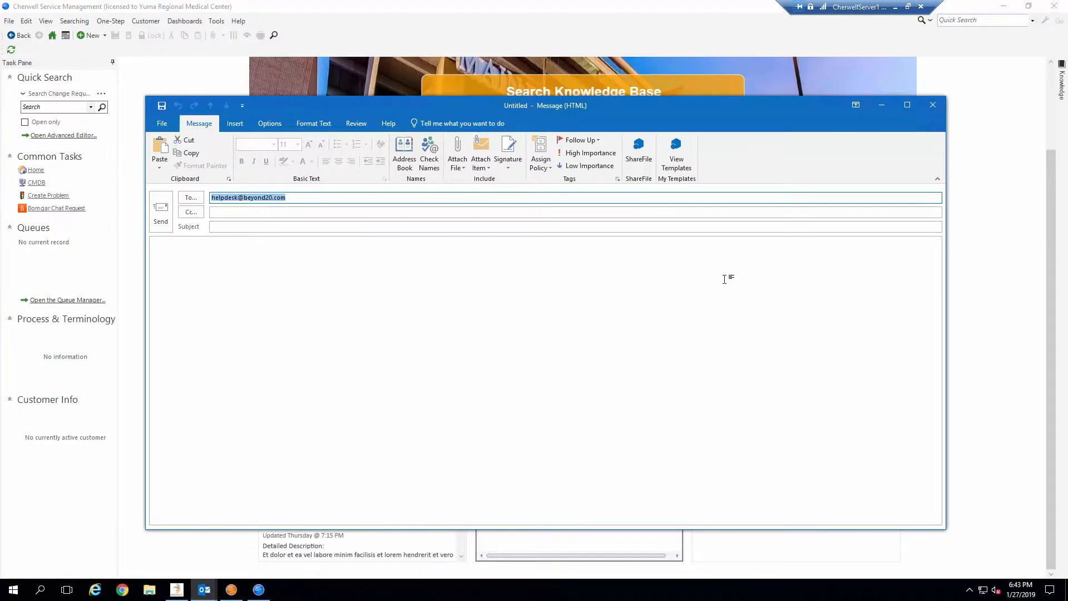
left_click(933, 104)
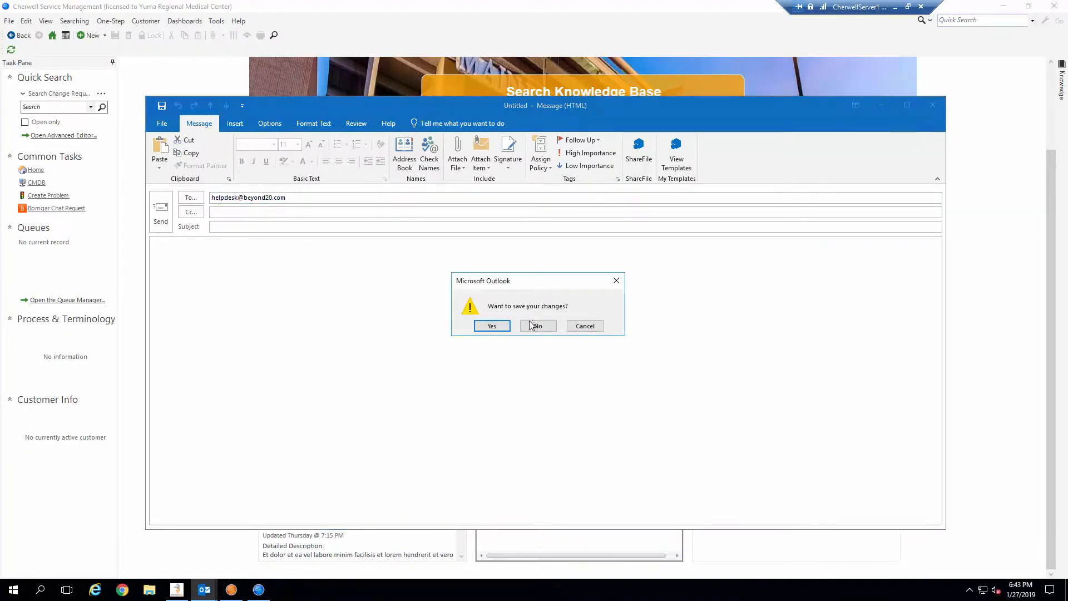
left_click(538, 326)
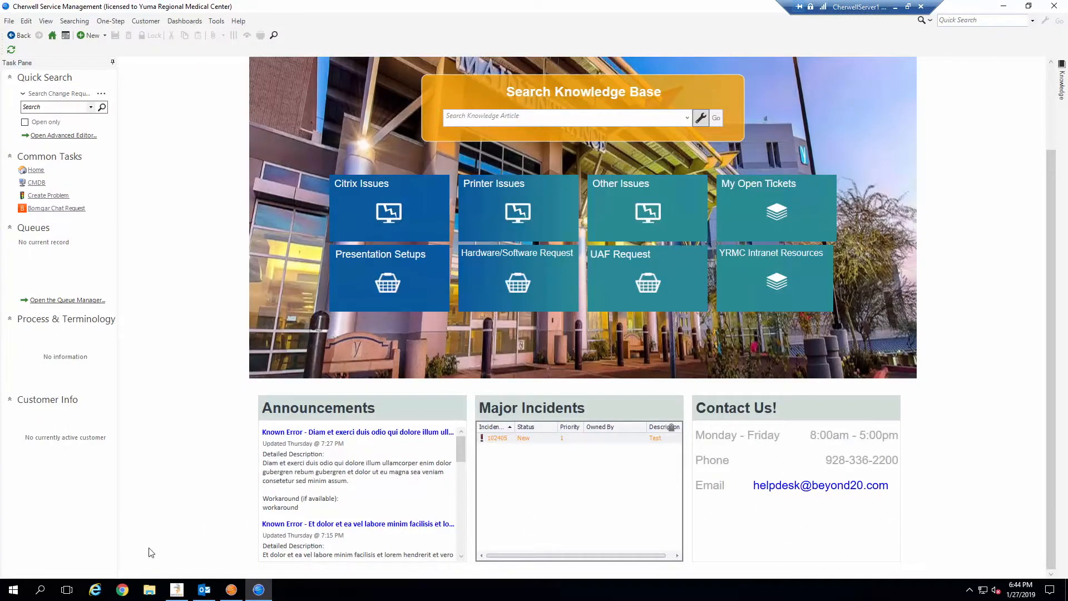
Open the IT Help Desk portal from Chrome's Portal bookmark and log in with the Cherwell account.
left_click(119, 595)
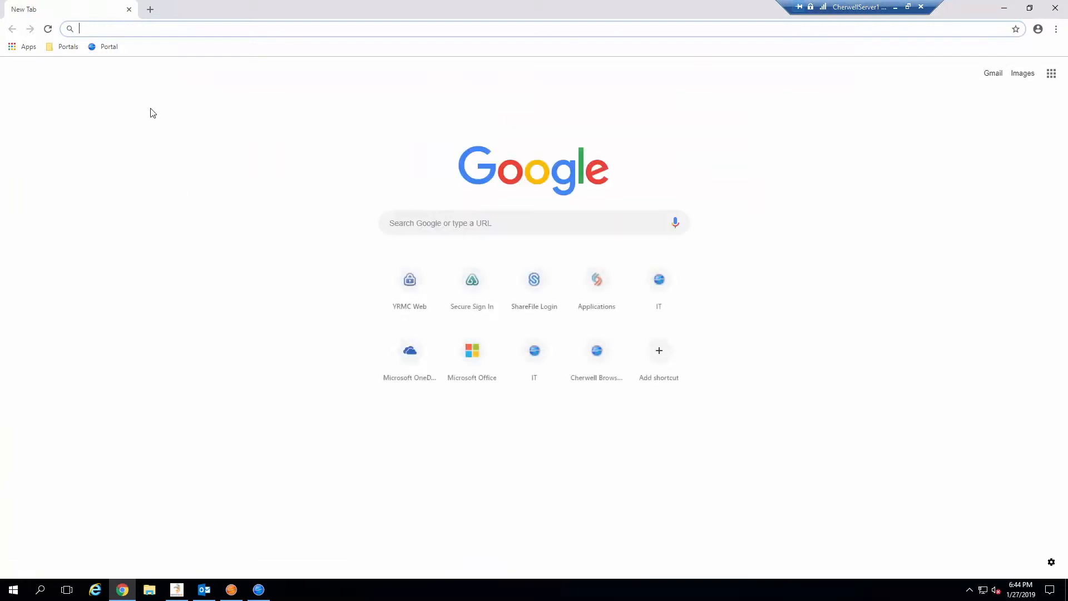
left_click(105, 48)
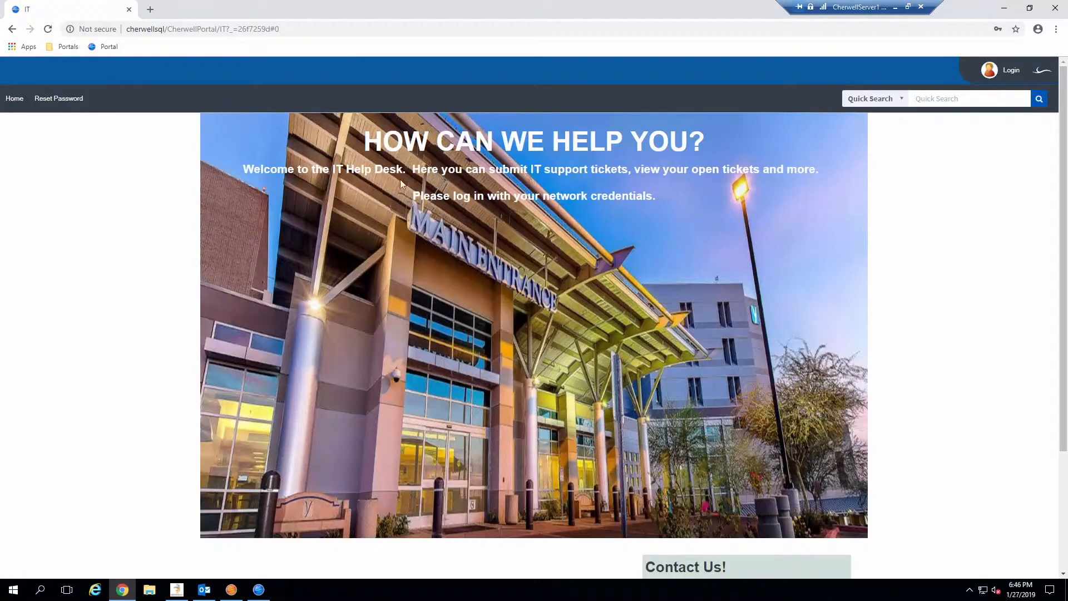
left_click(1012, 71)
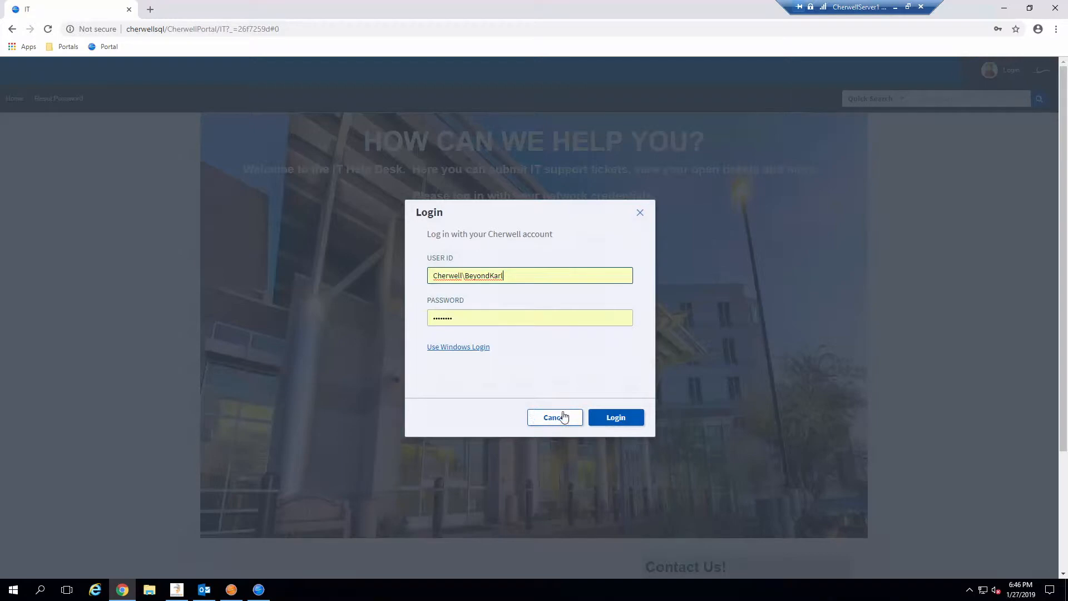
left_click(618, 417)
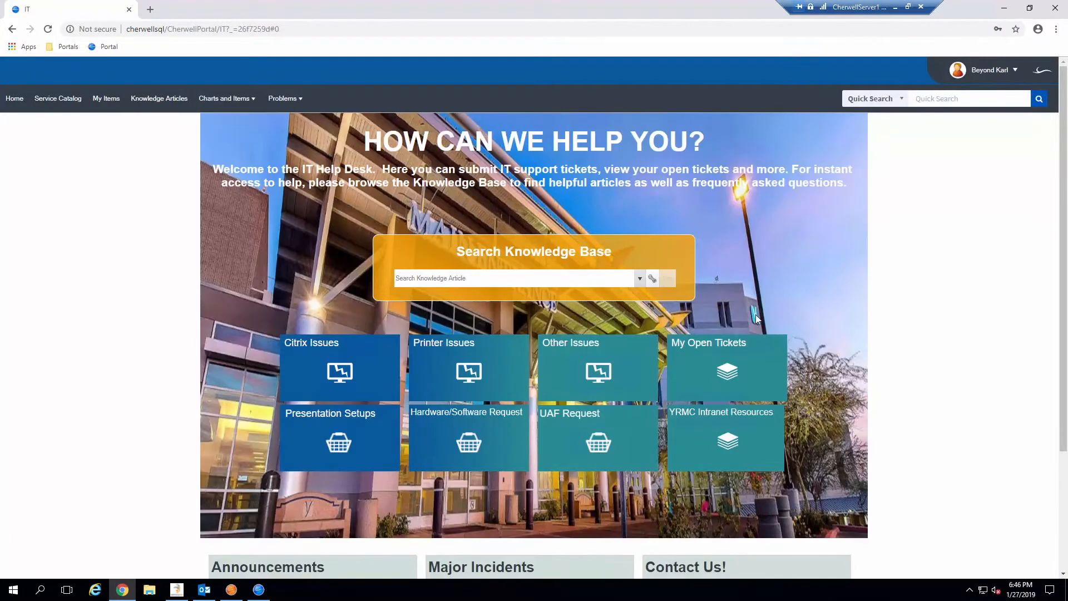
Test the Contact Us e-mail link by starting a new message to the help desk address.
scroll(956, 323, "down", 3)
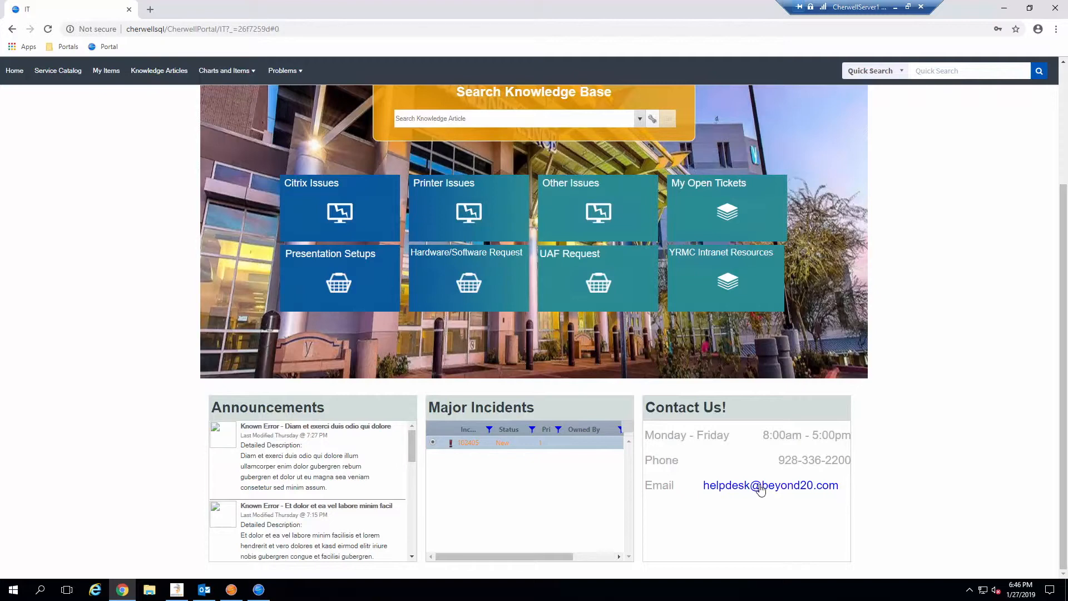
left_click(761, 488)
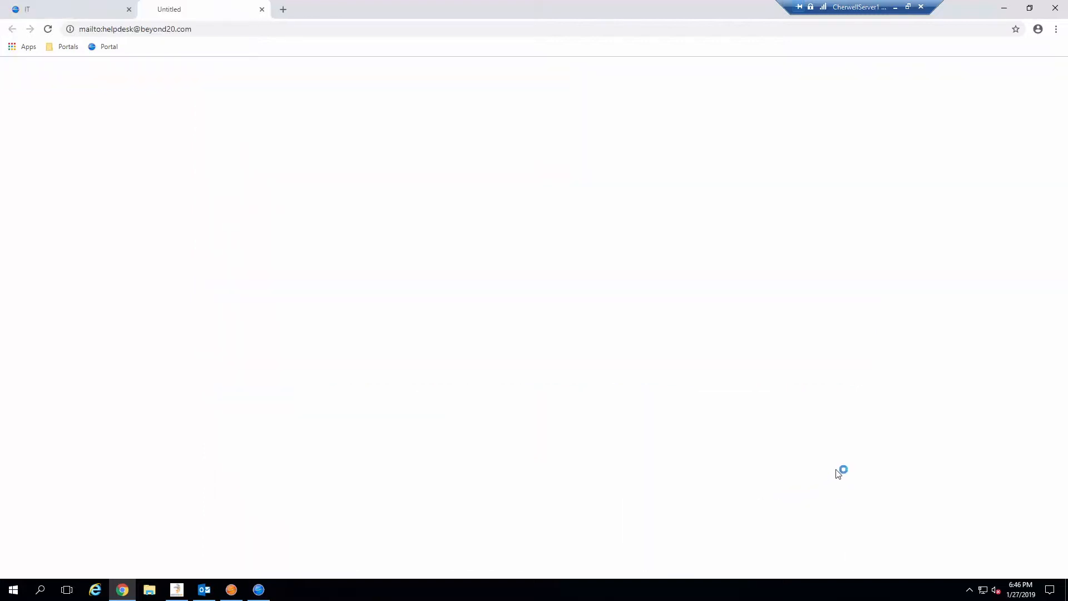